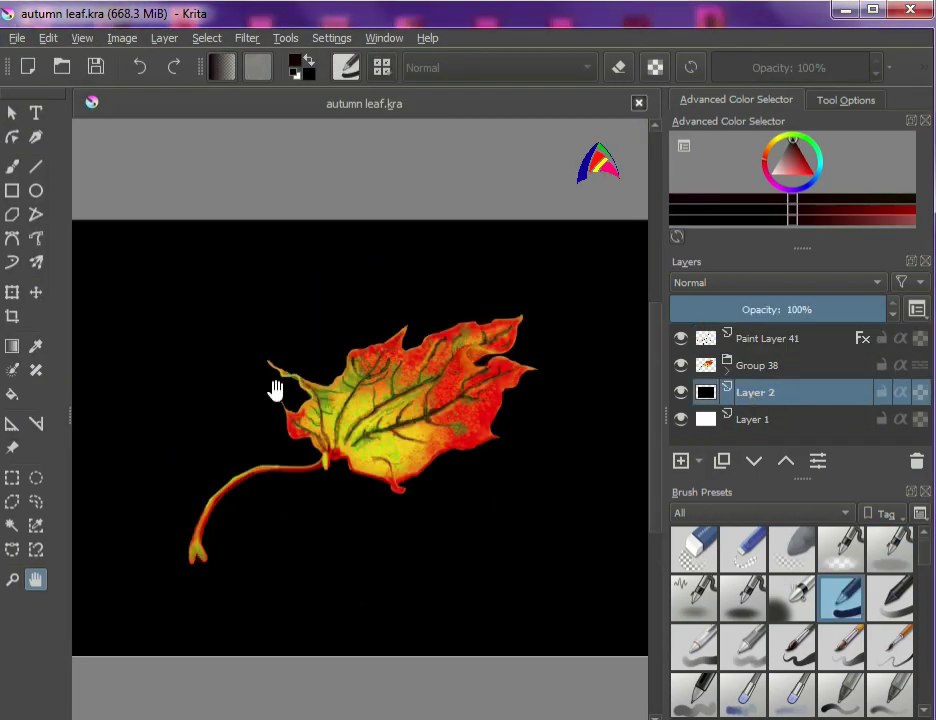
# Fill the black background on Layer 2 with a muted grey-blue colour
pyautogui.press('f')
pyautogui.moveTo(795, 186); pyautogui.dragTo(783, 163)
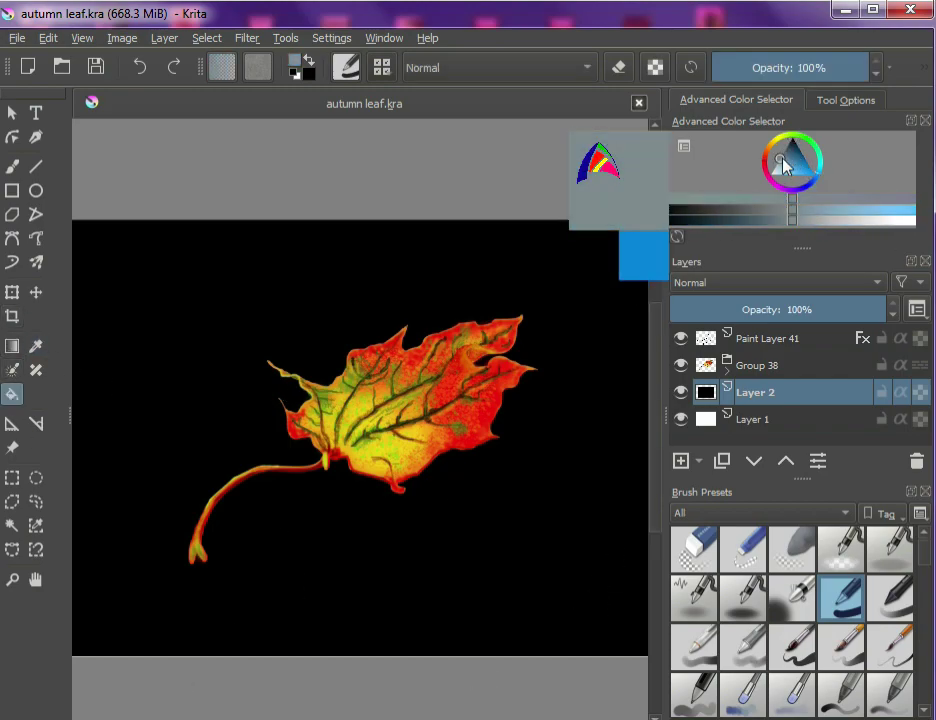
pyautogui.click(458, 605)
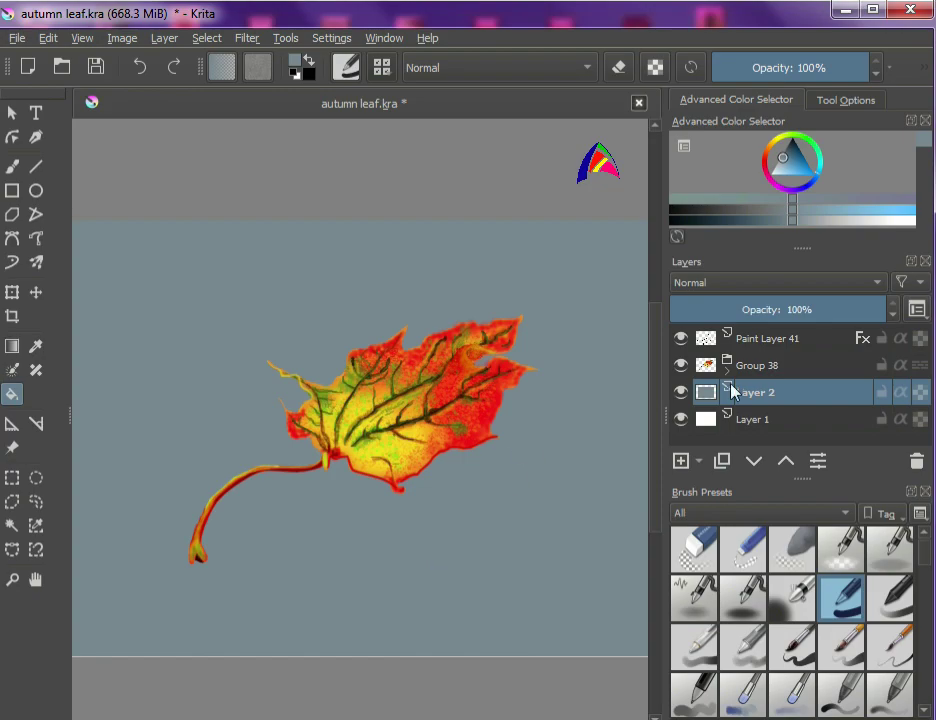
# Add a paint layer above Layer 2 and trace the shadow's outline in thin black freehand path along the leaf's right side
pyautogui.click(681, 461)
pyautogui.click(37, 239)
pyautogui.click(791, 146)
pyautogui.press('x')
pyautogui.scroll(1, 416, 458)
pyautogui.rightClick(535, 412)
pyautogui.click(541, 319)
pyautogui.click(464, 172)
pyautogui.rightClick(619, 244)
pyautogui.rightClick(602, 278)
pyautogui.scroll(1, 552, 286)
pyautogui.moveTo(550, 283); pyautogui.dragTo(577, 273)
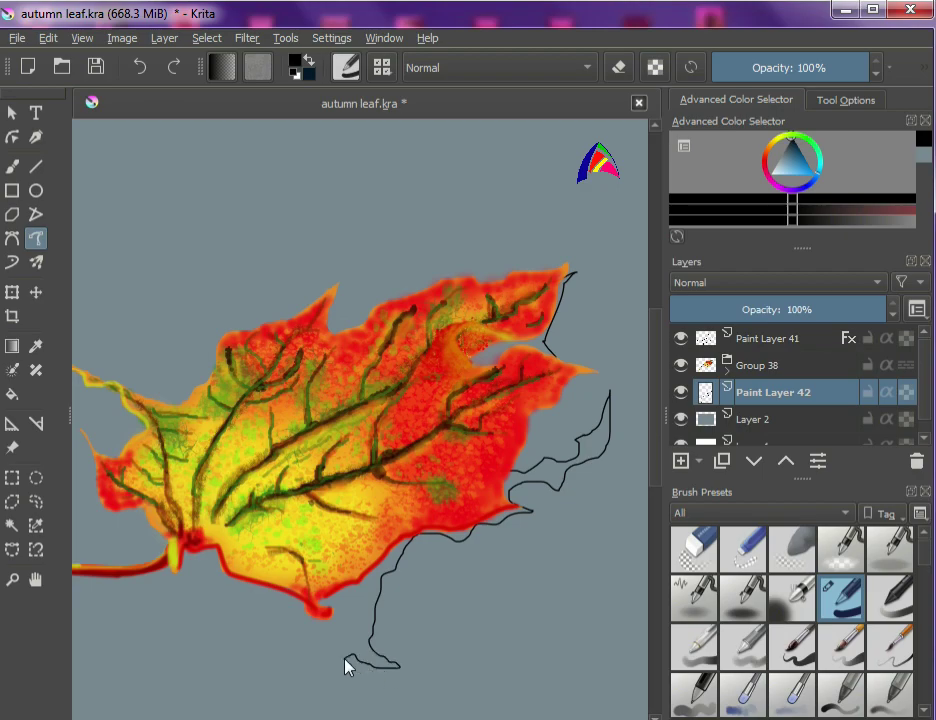
# Continue the black shadow outline below the leaf up to the base of the stem, undoing stray strokes
pyautogui.click(35, 579)
pyautogui.moveTo(484, 661); pyautogui.dragTo(499, 556)
pyautogui.hotkey('ctrl', 'z')
pyautogui.hotkey('ctrl', 'z')
pyautogui.click(36, 238)
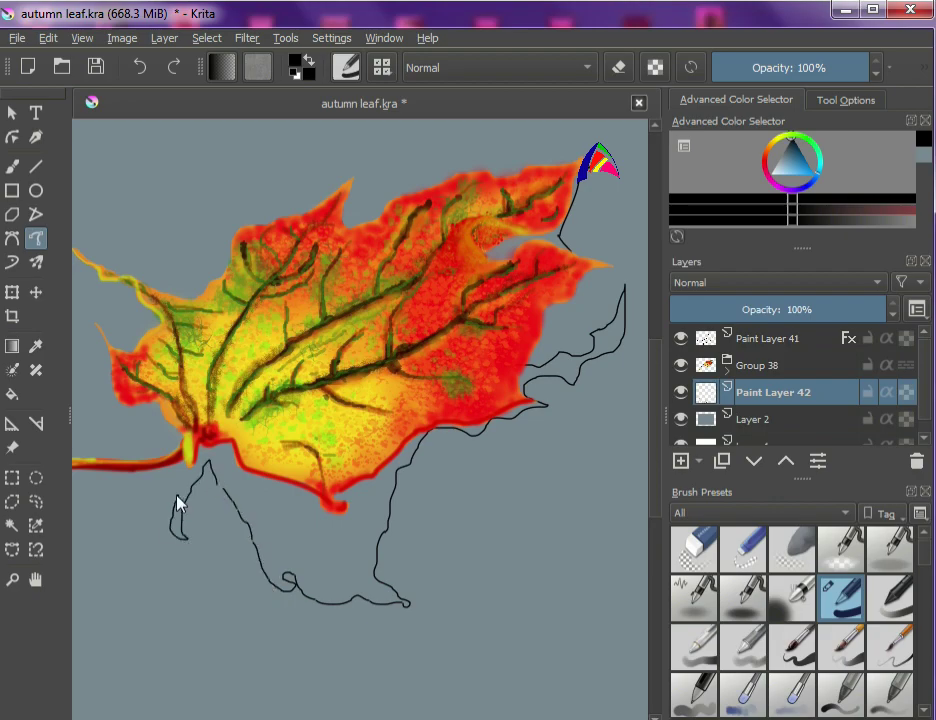
# Outline the stem's shadow with two curved lines reaching the stem's tip, and outline the small shadow lobe beside the stem base
pyautogui.moveTo(140, 548); pyautogui.dragTo(314, 532)
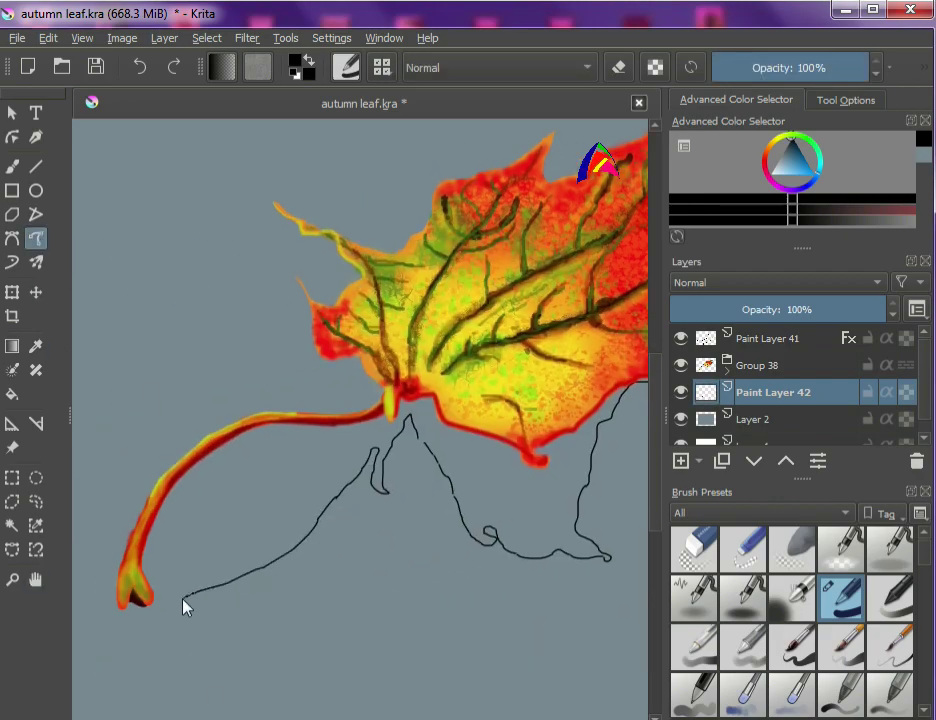
pyautogui.hotkey('ctrl', 'z')
pyautogui.moveTo(376, 449); pyautogui.dragTo(285, 589)
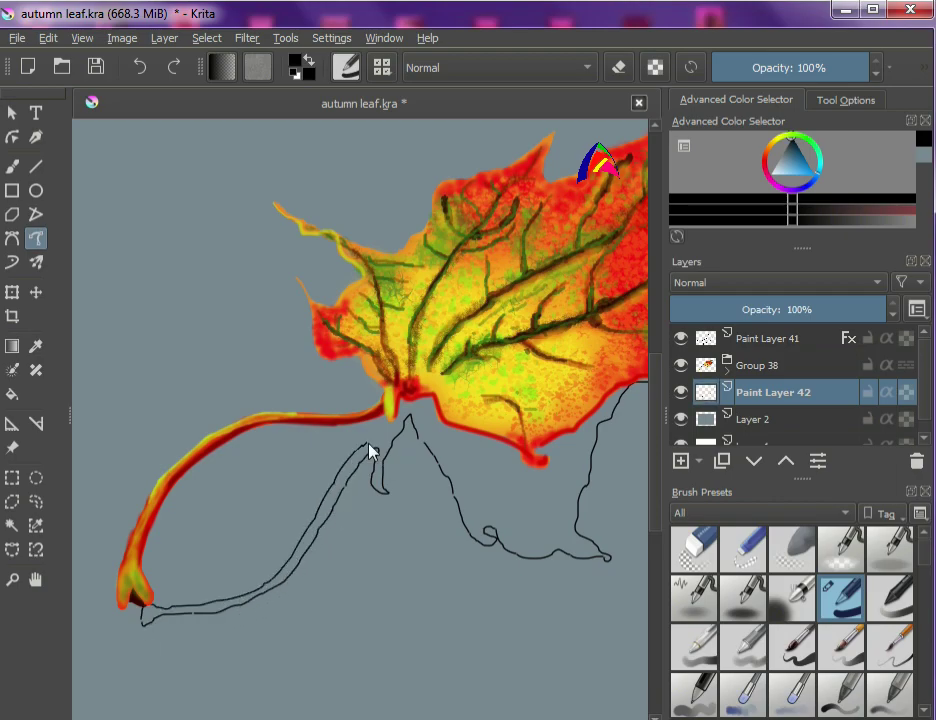
pyautogui.click(36, 580)
pyautogui.scroll(-1, 123, 592)
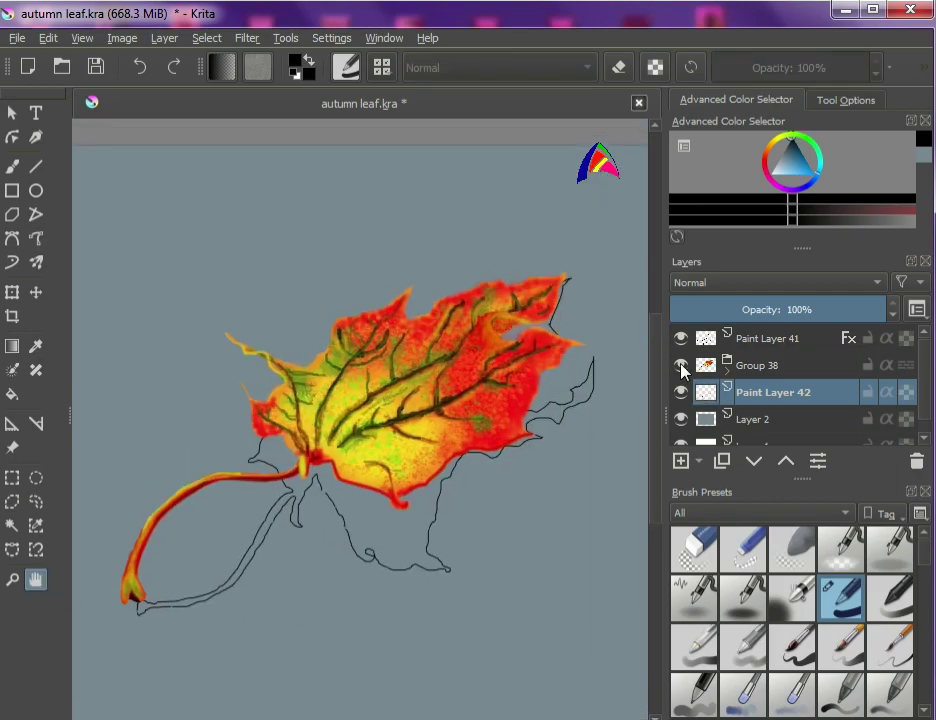
# Hide Group 38 and Paint Layer 41 and close the gaps in the shadow outline around the stem
pyautogui.click(681, 365)
pyautogui.click(681, 338)
pyautogui.scroll(3, 152, 599)
pyautogui.click(36, 262)
pyautogui.click(36, 238)
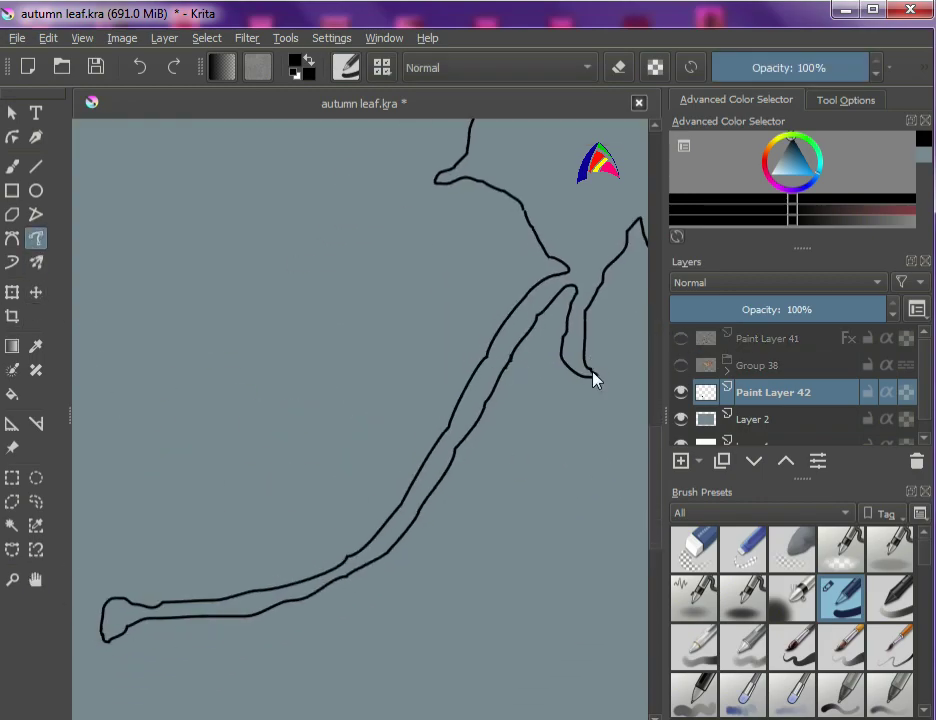
pyautogui.click(36, 580)
pyautogui.moveTo(450, 270); pyautogui.dragTo(168, 498)
pyautogui.click(36, 238)
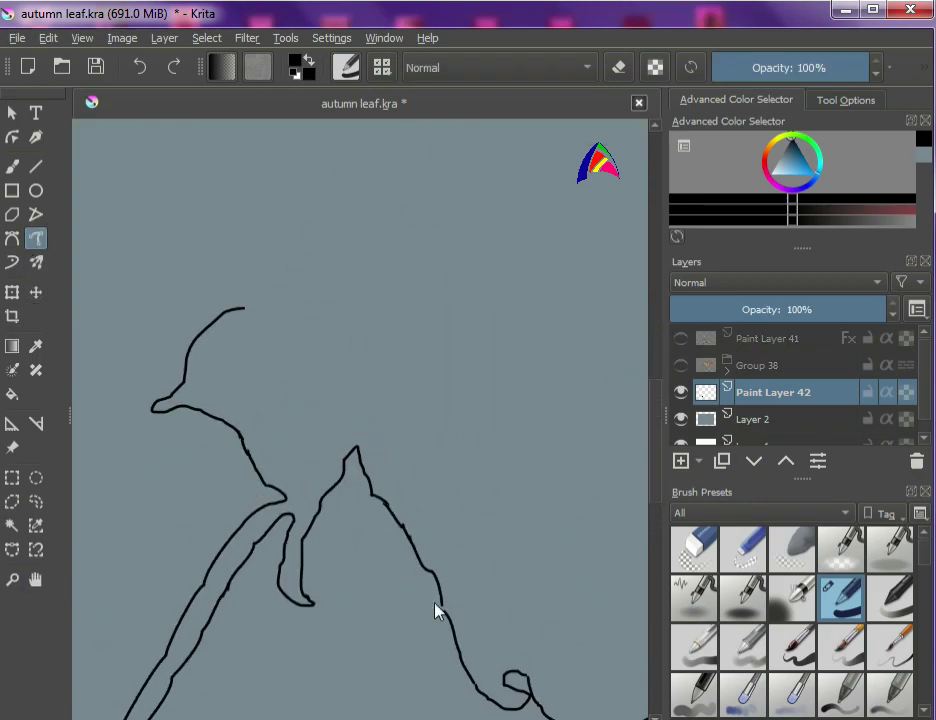
# Close the gaps in the shadow outline along its bottom and right edges
pyautogui.moveTo(435, 620); pyautogui.dragTo(182, 593)
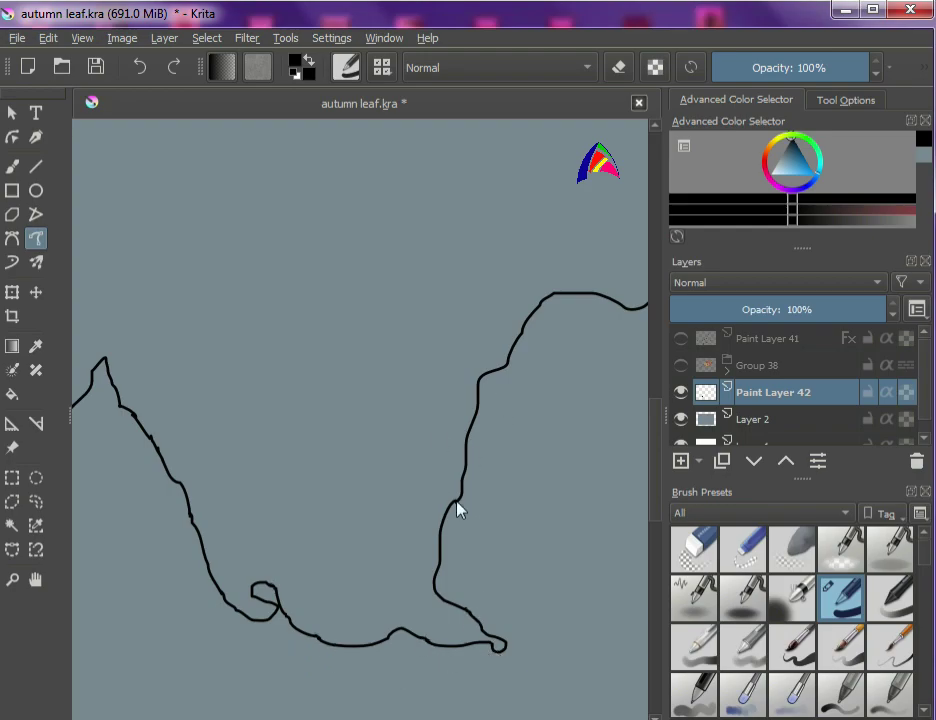
pyautogui.click(36, 580)
pyautogui.moveTo(472, 535); pyautogui.dragTo(409, 694)
pyautogui.click(36, 238)
pyautogui.moveTo(459, 357); pyautogui.dragTo(345, 568)
pyautogui.click(36, 580)
pyautogui.moveTo(267, 389); pyautogui.dragTo(463, 476)
pyautogui.scroll(-2, 463, 476)
pyautogui.click(36, 238)
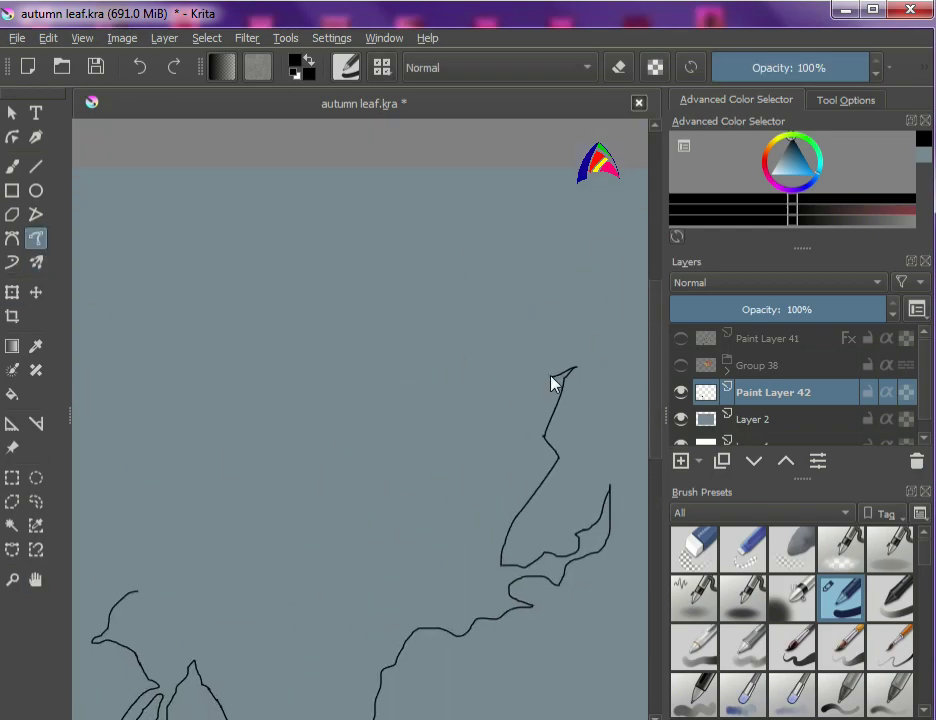
# Close the outline along the shadow's upper edge and fill the enclosed shape with black
pyautogui.moveTo(181, 563); pyautogui.dragTo(138, 592)
pyautogui.scroll(2, 386, 488)
pyautogui.click(36, 580)
pyautogui.click(36, 238)
pyautogui.click(12, 394)
pyautogui.click(330, 530)
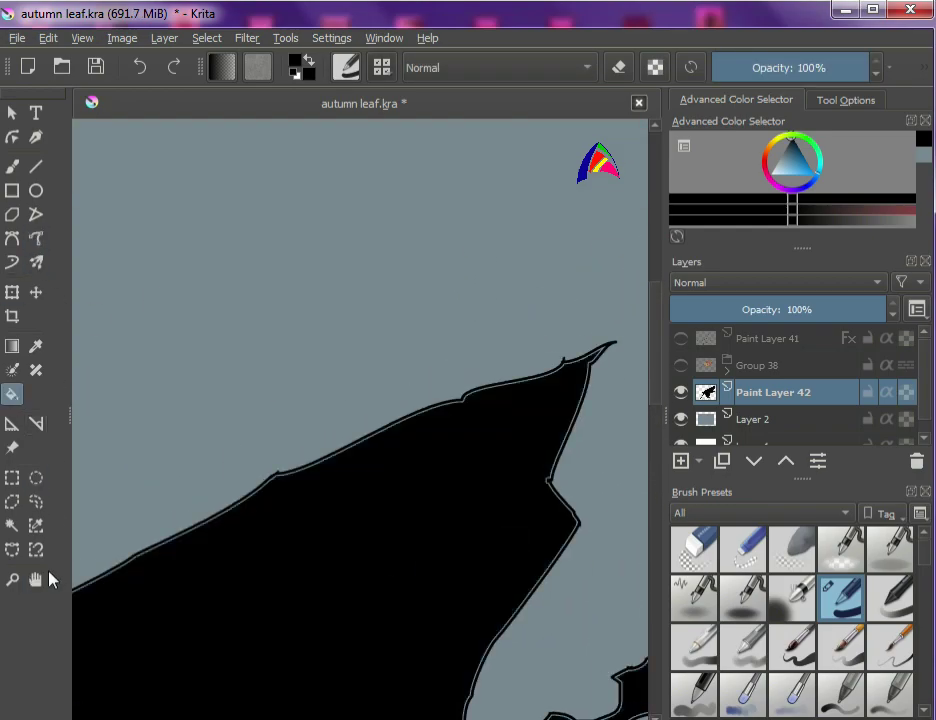
# Add a paint layer above Paint Layer 42 and brush black over the unfilled rim around the shadow's right-hand lobe
pyautogui.click(36, 580)
pyautogui.scroll(-3, 364, 390)
pyautogui.scroll(2, 363, 390)
pyautogui.press('Insert')
pyautogui.press('b')
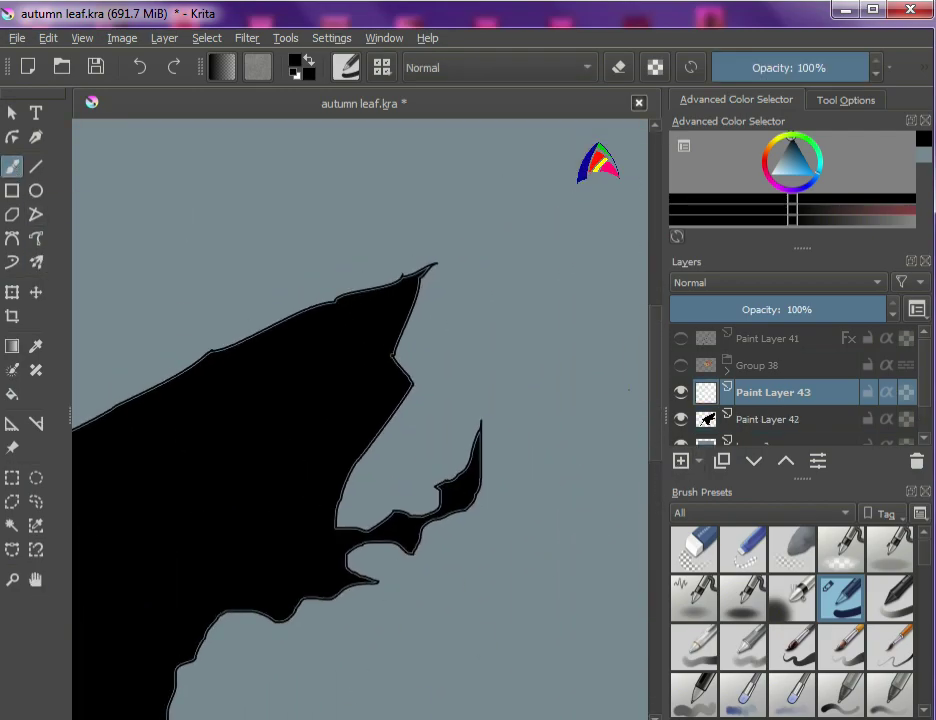
pyautogui.scroll(3, 425, 480)
pyautogui.moveTo(508, 484)
pyautogui.mouseDown()
pyautogui.moveTo(380, 591)
pyautogui.moveTo(249, 634)
pyautogui.moveTo(152, 574)
pyautogui.moveTo(232, 398)
pyautogui.moveTo(380, 200)
pyautogui.mouseUp()
pyautogui.moveTo(532, 463)
pyautogui.mouseDown()
pyautogui.moveTo(585, 398)
pyautogui.moveTo(542, 567)
pyautogui.moveTo(402, 639)
pyautogui.moveTo(364, 687)
pyautogui.moveTo(190, 702)
pyautogui.mouseUp()
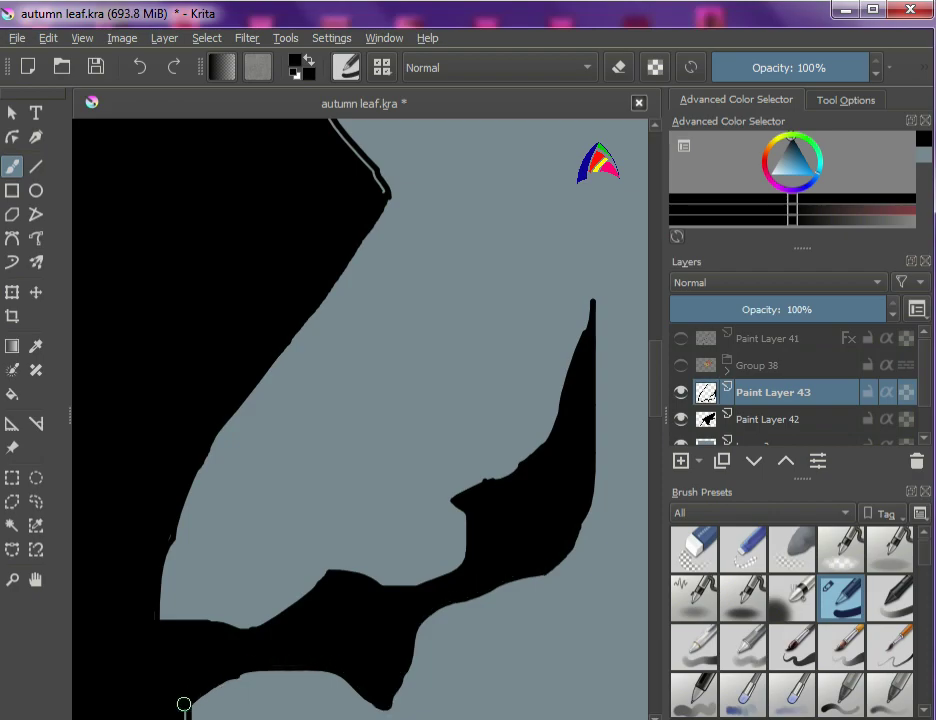
# Brush black over the unfilled rim down the shadow's right edge and along its bottom
pyautogui.click(36, 580)
pyautogui.moveTo(240, 580); pyautogui.dragTo(472, 271)
pyautogui.click(36, 238)
pyautogui.click(10, 168)
pyautogui.moveTo(419, 402)
pyautogui.mouseDown()
pyautogui.moveTo(426, 491)
pyautogui.moveTo(276, 535)
pyautogui.moveTo(76, 567)
pyautogui.mouseUp()
pyautogui.click(36, 580)
pyautogui.moveTo(230, 512); pyautogui.dragTo(617, 203)
pyautogui.click(12, 167)
pyautogui.moveTo(460, 262)
pyautogui.mouseDown()
pyautogui.moveTo(358, 392)
pyautogui.moveTo(247, 672)
pyautogui.mouseUp()
pyautogui.click(36, 580)
pyautogui.moveTo(200, 568); pyautogui.dragTo(354, 219)
pyautogui.click(12, 167)
pyautogui.moveTo(396, 330)
pyautogui.mouseDown()
pyautogui.moveTo(353, 502)
pyautogui.moveTo(444, 571)
pyautogui.mouseUp()
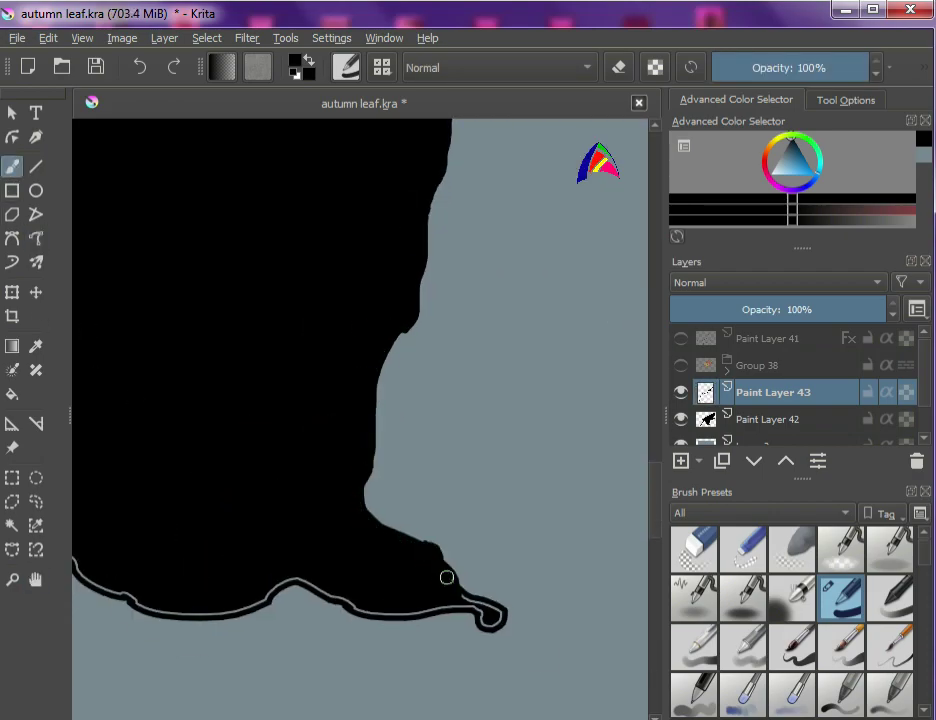
pyautogui.moveTo(384, 614); pyautogui.dragTo(79, 570)
# Cover the unfilled rim with black brush strokes from the shadow's bottom edge to the stem base and along the stem
pyautogui.click(36, 580)
pyautogui.moveTo(160, 530); pyautogui.dragTo(508, 581)
pyautogui.click(12, 167)
pyautogui.moveTo(415, 606)
pyautogui.mouseDown()
pyautogui.moveTo(363, 616)
pyautogui.moveTo(230, 410)
pyautogui.moveTo(420, 582)
pyautogui.mouseUp()
pyautogui.click(36, 580)
pyautogui.click(12, 167)
pyautogui.moveTo(482, 600)
pyautogui.mouseDown()
pyautogui.moveTo(417, 474)
pyautogui.moveTo(333, 365)
pyautogui.moveTo(305, 292)
pyautogui.moveTo(261, 316)
pyautogui.moveTo(180, 512)
pyautogui.moveTo(171, 574)
pyautogui.moveTo(164, 406)
pyautogui.mouseUp()
pyautogui.click(36, 582)
pyautogui.moveTo(170, 450); pyautogui.dragTo(400, 389)
pyautogui.click(12, 167)
pyautogui.moveTo(392, 351)
pyautogui.mouseDown()
pyautogui.moveTo(370, 352)
pyautogui.moveTo(209, 577)
pyautogui.moveTo(200, 520)
pyautogui.moveTo(447, 251)
pyautogui.moveTo(512, 355)
pyautogui.moveTo(115, 625)
pyautogui.moveTo(338, 512)
pyautogui.moveTo(75, 602)
pyautogui.mouseUp()
pyautogui.click(36, 581)
pyautogui.moveTo(150, 600); pyautogui.dragTo(500, 403)
pyautogui.click(12, 167)
pyautogui.moveTo(615, 403)
pyautogui.mouseDown()
pyautogui.moveTo(199, 483)
pyautogui.moveTo(426, 406)
pyautogui.mouseUp()
# Cover the unfilled rim with black around the shadow's left lobe and along the upper edge to the tip
pyautogui.click(38, 583)
pyautogui.moveTo(560, 220); pyautogui.dragTo(200, 600)
pyautogui.click(12, 167)
pyautogui.moveTo(374, 554)
pyautogui.mouseDown()
pyautogui.moveTo(283, 435)
pyautogui.moveTo(121, 374)
pyautogui.mouseUp()
pyautogui.moveTo(166, 316); pyautogui.dragTo(330, 146)
pyautogui.click(36, 580)
pyautogui.moveTo(540, 190); pyautogui.dragTo(180, 570)
pyautogui.click(12, 167)
pyautogui.moveTo(105, 495)
pyautogui.mouseDown()
pyautogui.moveTo(549, 212)
pyautogui.moveTo(108, 512)
pyautogui.mouseUp()
pyautogui.click(36, 580)
pyautogui.click(12, 167)
pyautogui.moveTo(516, 302); pyautogui.dragTo(95, 505)
pyautogui.click(36, 580)
pyautogui.moveTo(620, 340); pyautogui.dragTo(349, 499)
pyautogui.click(12, 167)
pyautogui.moveTo(357, 327); pyautogui.dragTo(92, 460)
pyautogui.click(36, 580)
pyautogui.moveTo(545, 260); pyautogui.dragTo(340, 406)
pyautogui.click(12, 167)
pyautogui.moveTo(401, 365)
pyautogui.mouseDown()
pyautogui.moveTo(549, 315)
pyautogui.moveTo(83, 190)
pyautogui.mouseUp()
pyautogui.moveTo(418, 298)
pyautogui.mouseDown()
pyautogui.moveTo(357, 597)
pyautogui.moveTo(390, 630)
pyautogui.mouseUp()
# Show Paint Layer 41 and Group 38 again
pyautogui.scroll(-5, 359, 345)
pyautogui.click(36, 580)
pyautogui.moveTo(180, 480); pyautogui.dragTo(366, 371)
pyautogui.click(681, 338)
pyautogui.click(681, 366)
# Touch up the black shadow on Paint Layer 42 near the notch between the leaf's right-hand tips and save the file
pyautogui.scroll(4, 205, 462)
pyautogui.click(767, 419)
pyautogui.click(12, 167)
pyautogui.moveTo(530, 317); pyautogui.dragTo(503, 341)
pyautogui.scroll(-4, 310, 425)
pyautogui.click(36, 580)
pyautogui.moveTo(288, 493); pyautogui.dragTo(214, 567)
pyautogui.click(15, 38)
pyautogui.click(45, 123)
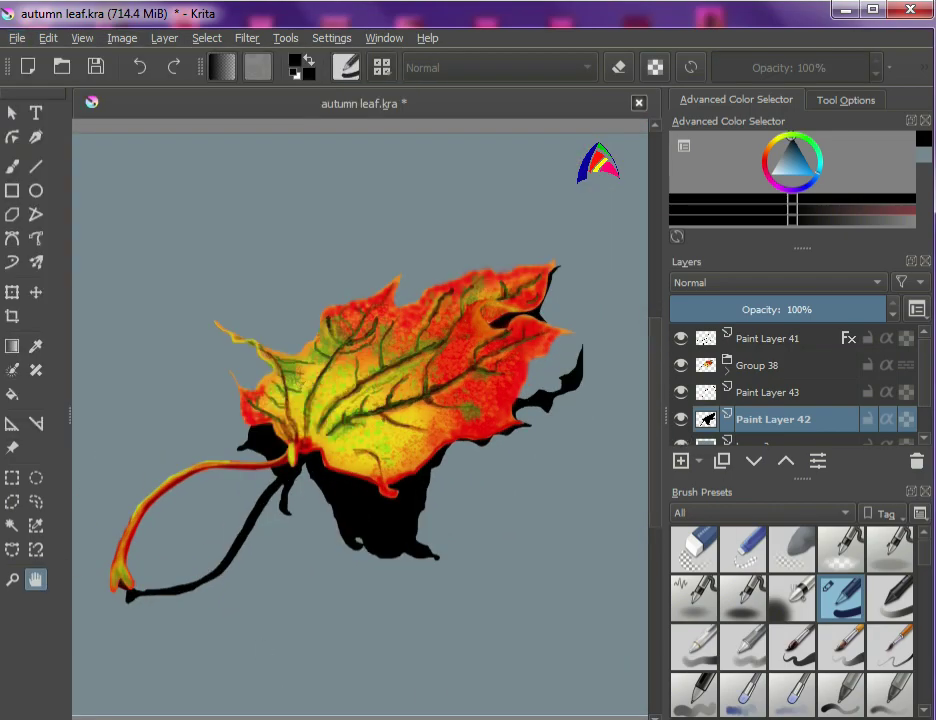
# Add a paint layer directly above Layer 2 and hide the shadow layers, Group 38 and Paint Layer 41
pyautogui.click(767, 441)
pyautogui.click(681, 461)
pyautogui.click(681, 376)
pyautogui.click(681, 350)
pyautogui.click(681, 366)
pyautogui.click(681, 338)
pyautogui.scroll(-3, 446, 380)
# Paint soft blue-grey and violet patches over the background using a large soft brush at 25% opacity
pyautogui.click(12, 167)
pyautogui.click(890, 549)
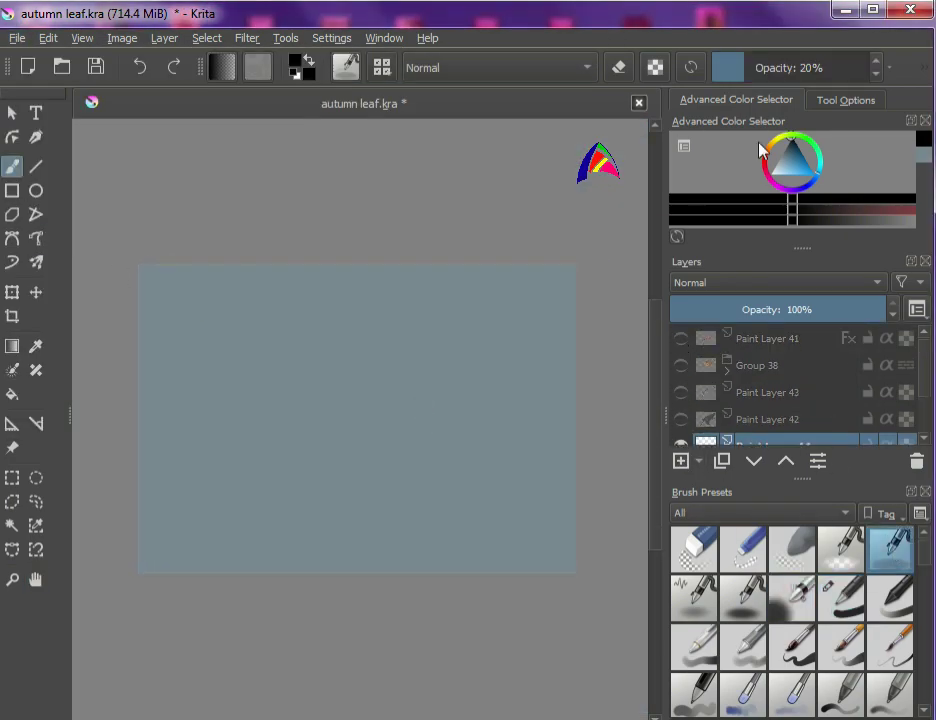
pyautogui.click(785, 155)
pyautogui.click(808, 221)
pyautogui.click(765, 221)
pyautogui.click(811, 210)
pyautogui.click(814, 210)
pyautogui.rightClick(520, 430)
pyautogui.click(552, 446)
pyautogui.click(619, 411)
pyautogui.click(554, 703)
pyautogui.moveTo(554, 520)
pyautogui.mouseDown()
pyautogui.moveTo(451, 422)
pyautogui.moveTo(358, 459)
pyautogui.moveTo(371, 376)
pyautogui.mouseUp()
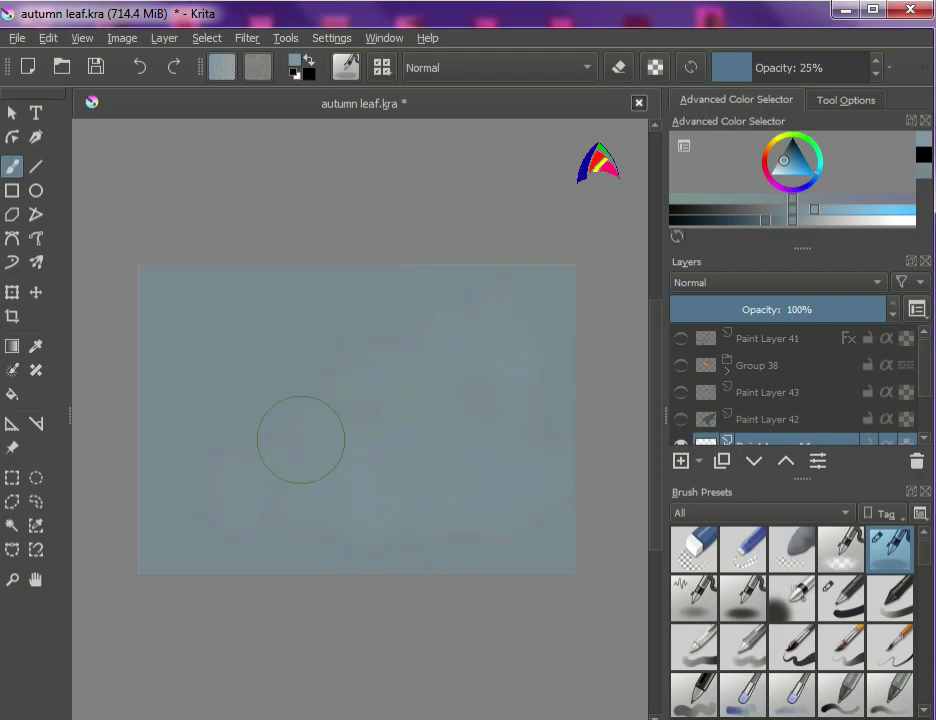
pyautogui.click(805, 200)
pyautogui.moveTo(414, 453); pyautogui.dragTo(500, 498)
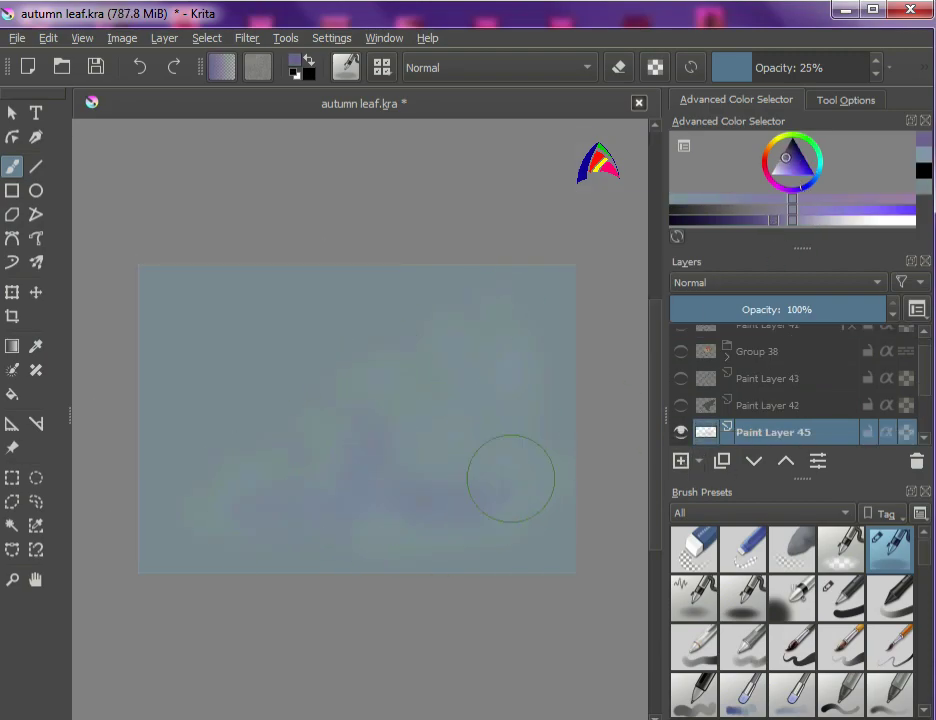
# Paint dark violet clouds, densest in the lower right corner, on a new paint layer with its opacity set to 75%
pyautogui.click(681, 461)
pyautogui.moveTo(748, 219); pyautogui.dragTo(674, 220)
pyautogui.moveTo(554, 418)
pyautogui.mouseDown()
pyautogui.moveTo(473, 555)
pyautogui.moveTo(326, 569)
pyautogui.moveTo(477, 541)
pyautogui.moveTo(436, 518)
pyautogui.moveTo(549, 398)
pyautogui.moveTo(567, 490)
pyautogui.moveTo(564, 439)
pyautogui.moveTo(505, 320)
pyautogui.moveTo(529, 360)
pyautogui.moveTo(214, 413)
pyautogui.moveTo(265, 363)
pyautogui.moveTo(388, 336)
pyautogui.moveTo(485, 416)
pyautogui.mouseUp()
pyautogui.moveTo(852, 310); pyautogui.dragTo(832, 310)
pyautogui.moveTo(487, 516)
pyautogui.mouseDown()
pyautogui.moveTo(561, 466)
pyautogui.moveTo(410, 542)
pyautogui.moveTo(451, 595)
pyautogui.moveTo(489, 622)
pyautogui.moveTo(526, 570)
pyautogui.moveTo(555, 562)
pyautogui.mouseUp()
pyautogui.moveTo(291, 613); pyautogui.dragTo(587, 455)
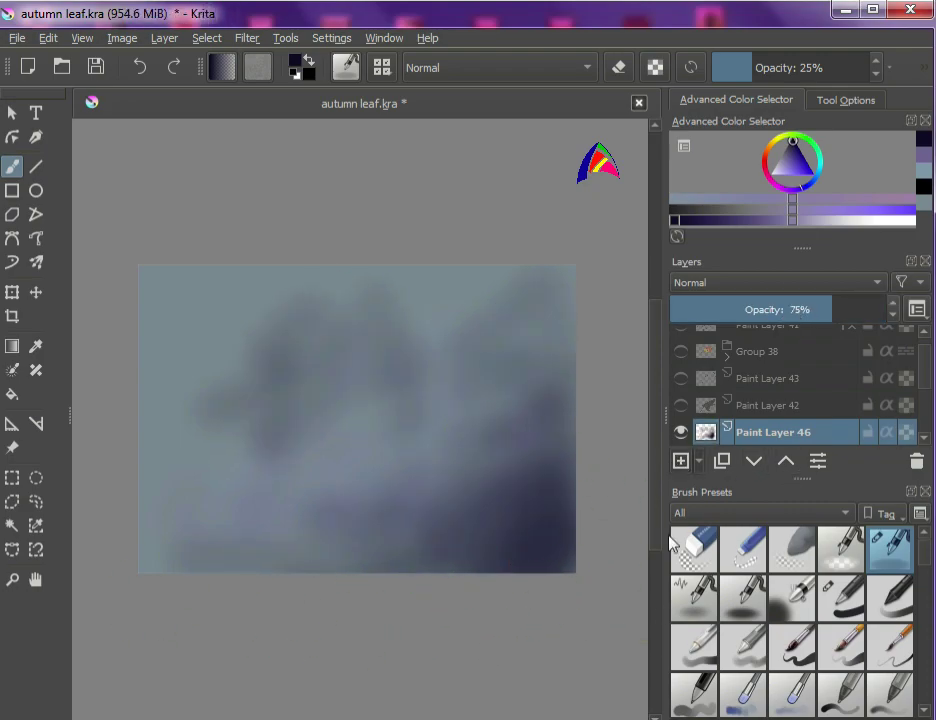
# Paint soft white highlights across the upper left of the background on a new paint layer with its opacity set to 59%
pyautogui.click(680, 462)
pyautogui.press('x')
pyautogui.moveTo(175, 372)
pyautogui.mouseDown()
pyautogui.moveTo(372, 292)
pyautogui.moveTo(178, 512)
pyautogui.moveTo(395, 350)
pyautogui.moveTo(228, 568)
pyautogui.moveTo(395, 501)
pyautogui.moveTo(415, 400)
pyautogui.mouseUp()
pyautogui.moveTo(850, 309); pyautogui.dragTo(808, 309)
pyautogui.moveTo(222, 284)
pyautogui.mouseDown()
pyautogui.moveTo(313, 309)
pyautogui.moveTo(219, 240)
pyautogui.mouseUp()
pyautogui.click(797, 311)
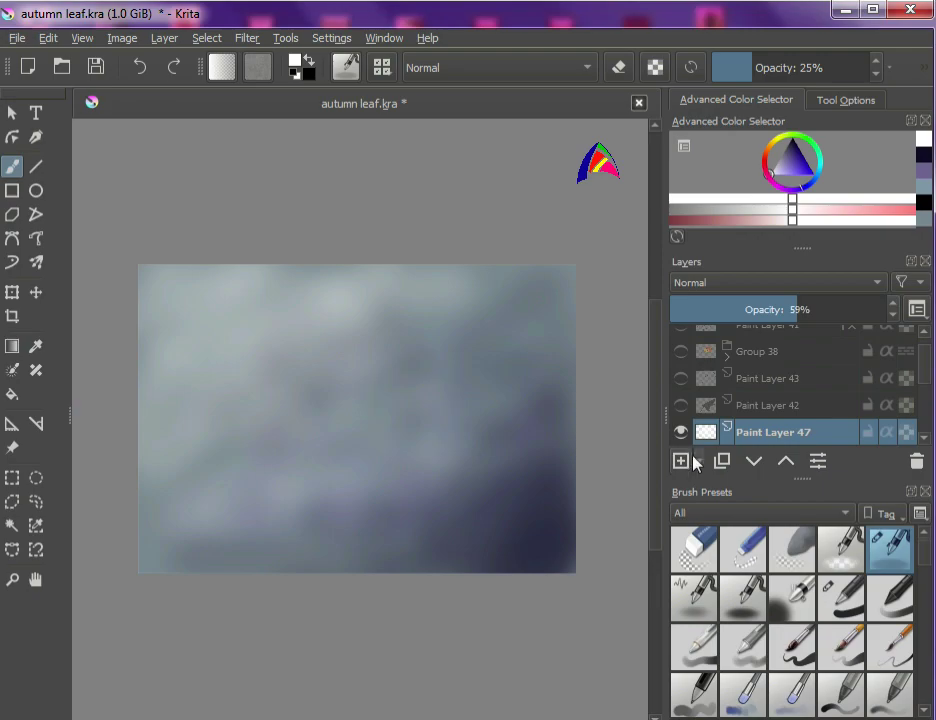
# Paint a jagged black cloud across the upper left of the background on a new paint layer using the soft airbrush
pyautogui.click(680, 462)
pyautogui.rightClick(285, 455)
pyautogui.click(793, 592)
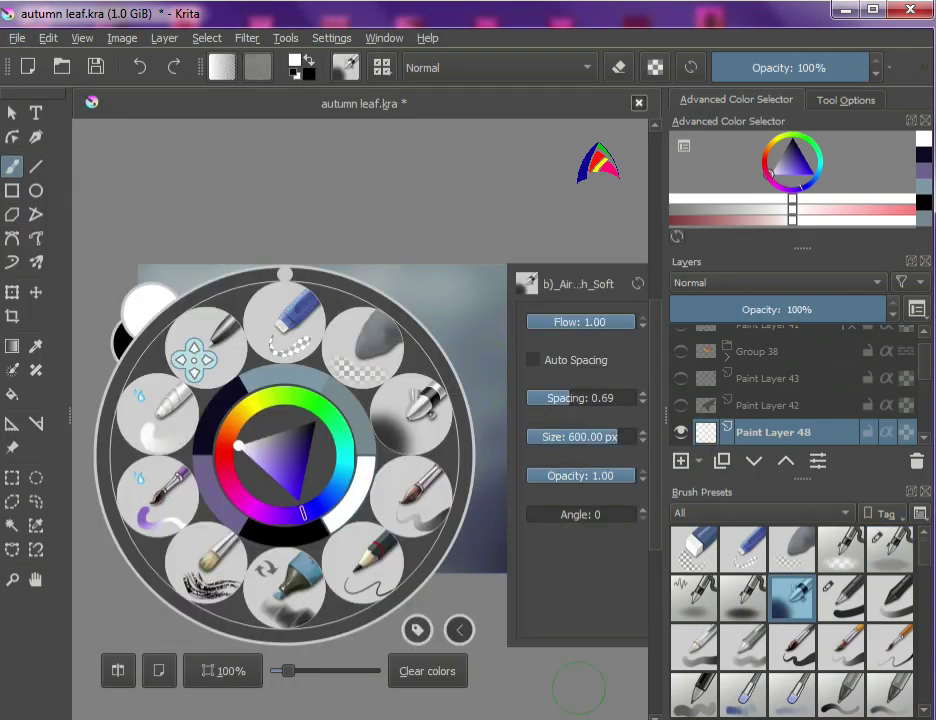
pyautogui.click(672, 199)
pyautogui.moveTo(150, 280)
pyautogui.mouseDown()
pyautogui.moveTo(198, 271)
pyautogui.moveTo(136, 381)
pyautogui.moveTo(152, 330)
pyautogui.moveTo(275, 325)
pyautogui.mouseUp()
pyautogui.click(36, 238)
pyautogui.moveTo(318, 285)
pyautogui.mouseDown()
pyautogui.moveTo(463, 278)
pyautogui.moveTo(200, 292)
pyautogui.moveTo(267, 355)
pyautogui.moveTo(240, 338)
pyautogui.moveTo(148, 322)
pyautogui.moveTo(339, 284)
pyautogui.moveTo(355, 320)
pyautogui.mouseUp()
# Refine and extend the black cloud's edges on another new paint layer with the soft brush at 25% opacity
pyautogui.click(681, 461)
pyautogui.click(890, 549)
pyautogui.rightClick(349, 376)
pyautogui.moveTo(198, 405); pyautogui.dragTo(105, 413)
pyautogui.hotkey('ctrl', 'z')
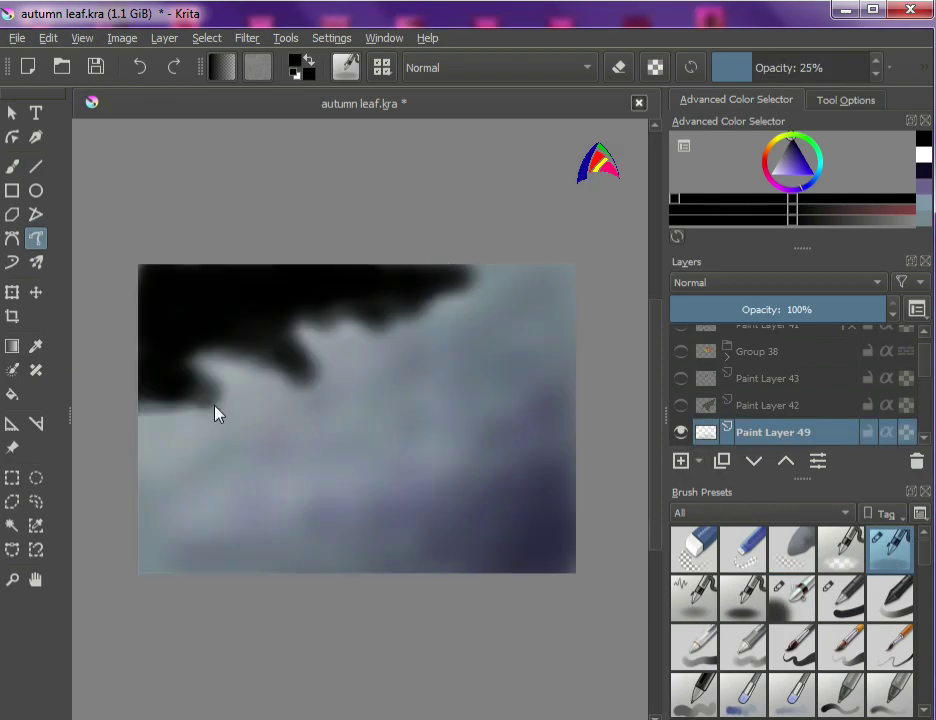
# Group the background paint layers, Paint Layer 44 through Paint Layer 49
pyautogui.scroll(-1, 725, 411)
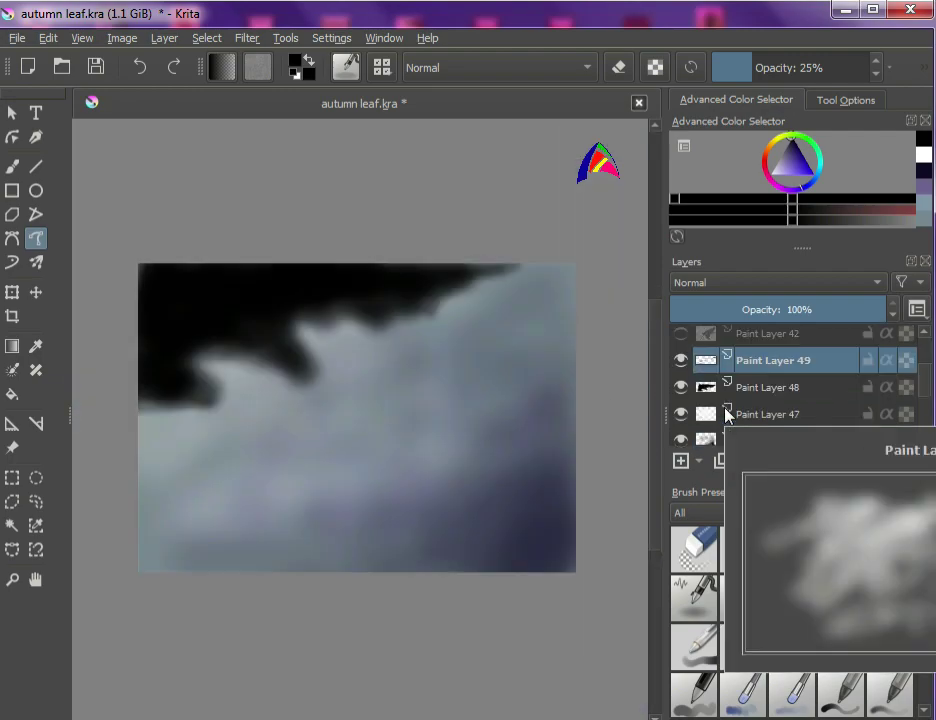
pyautogui.keyDown('shift'); pyautogui.click(748, 388); pyautogui.keyUp('shift')
pyautogui.scroll(-2, 752, 415)
pyautogui.keyDown('shift'); pyautogui.click(762, 379); pyautogui.keyUp('shift')
pyautogui.hotkey('ctrl', 'g')
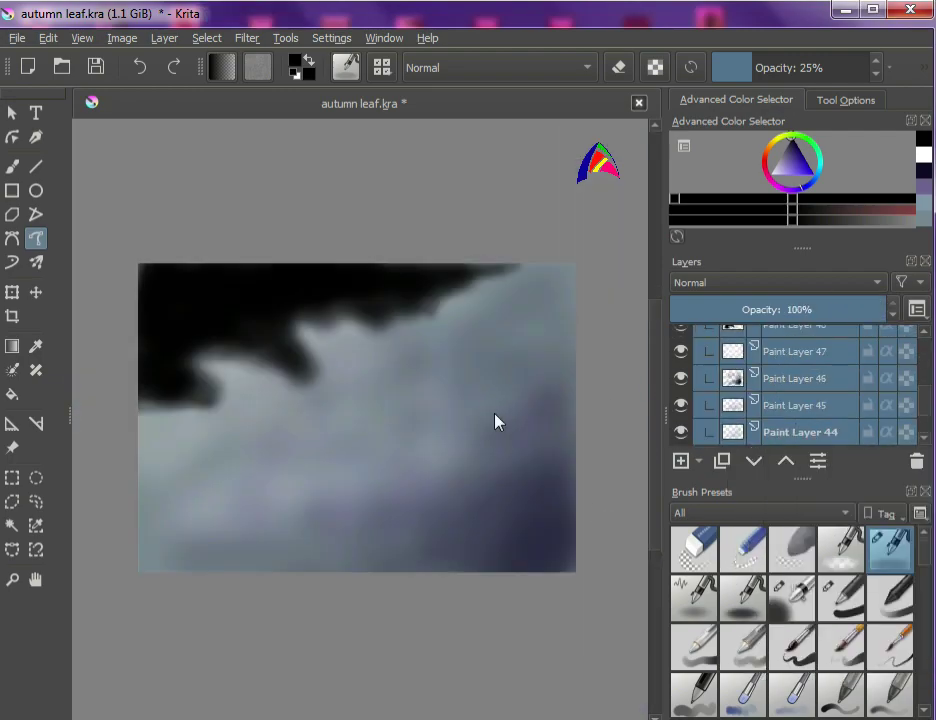
pyautogui.click(727, 418)
# Show the hidden leaf and shadow layers again: Paint Layer 41, Group 38, Paint Layer 43 and Paint Layer 42
pyautogui.scroll(1, 752, 370)
pyautogui.click(681, 339)
pyautogui.click(681, 366)
pyautogui.click(681, 393)
pyautogui.click(681, 420)
pyautogui.scroll(1, 455, 421)
pyautogui.click(36, 580)
pyautogui.moveTo(220, 535)
pyautogui.mouseDown()
pyautogui.moveTo(366, 514)
pyautogui.moveTo(355, 512)
pyautogui.mouseUp()
# Group the leaf, shadow and painted background layers above Layer 2 and add a new paint layer on top
pyautogui.click(681, 420)
pyautogui.click(681, 393)
pyautogui.rightClick(751, 366)
pyautogui.click(806, 30)
pyautogui.moveTo(465, 30)
pyautogui.mouseDown()
pyautogui.moveTo(807, 17)
pyautogui.moveTo(768, 32)
pyautogui.moveTo(892, 42)
pyautogui.moveTo(880, 38)
pyautogui.mouseUp()
pyautogui.click(657, 108)
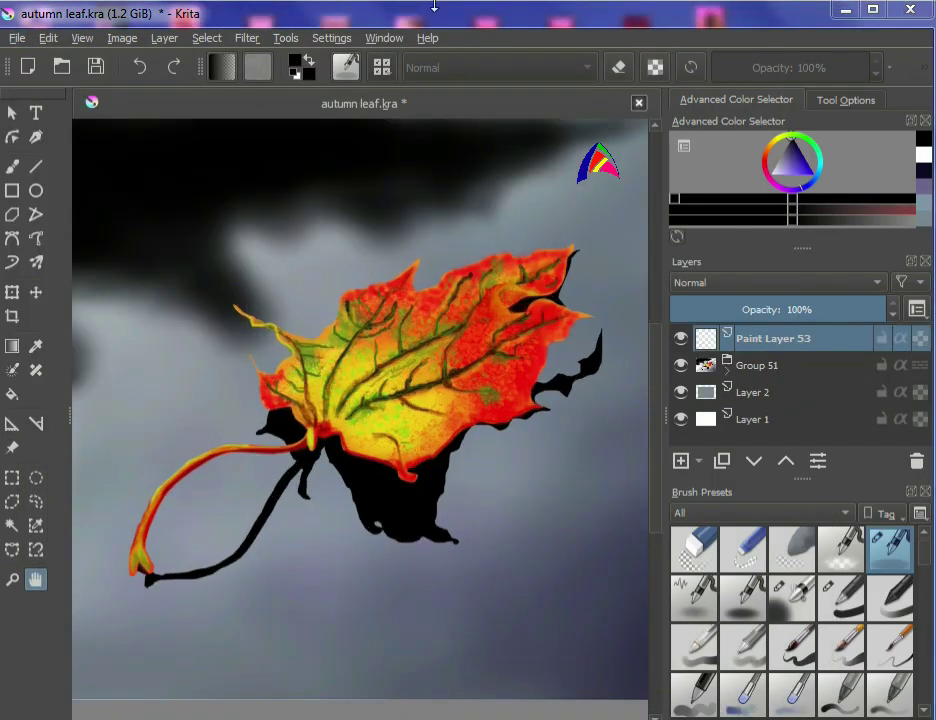
pyautogui.click(247, 38)
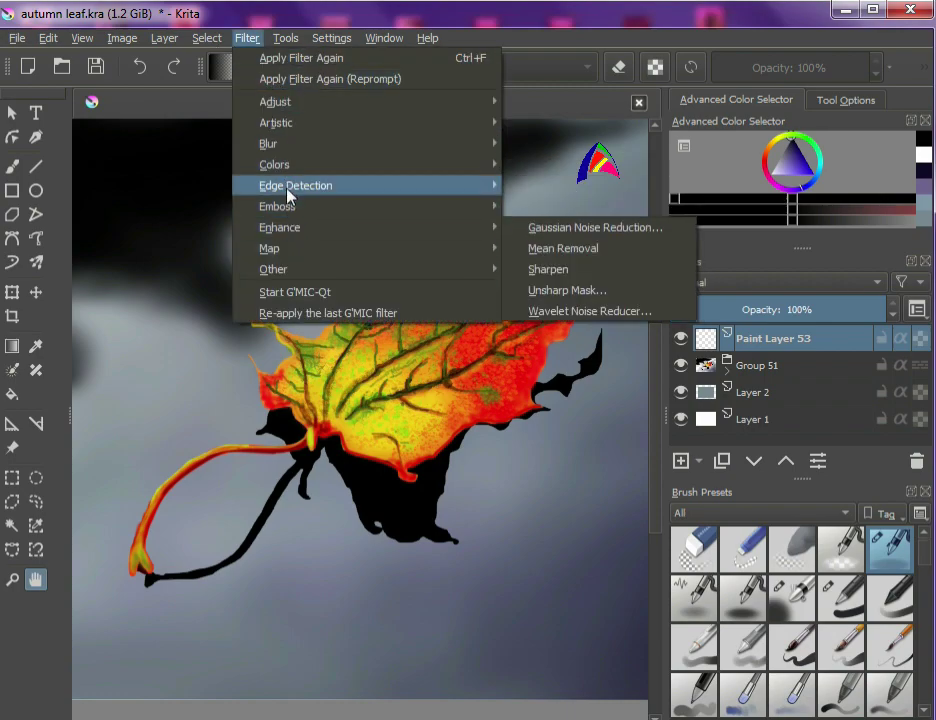
pyautogui.moveTo(290, 143)
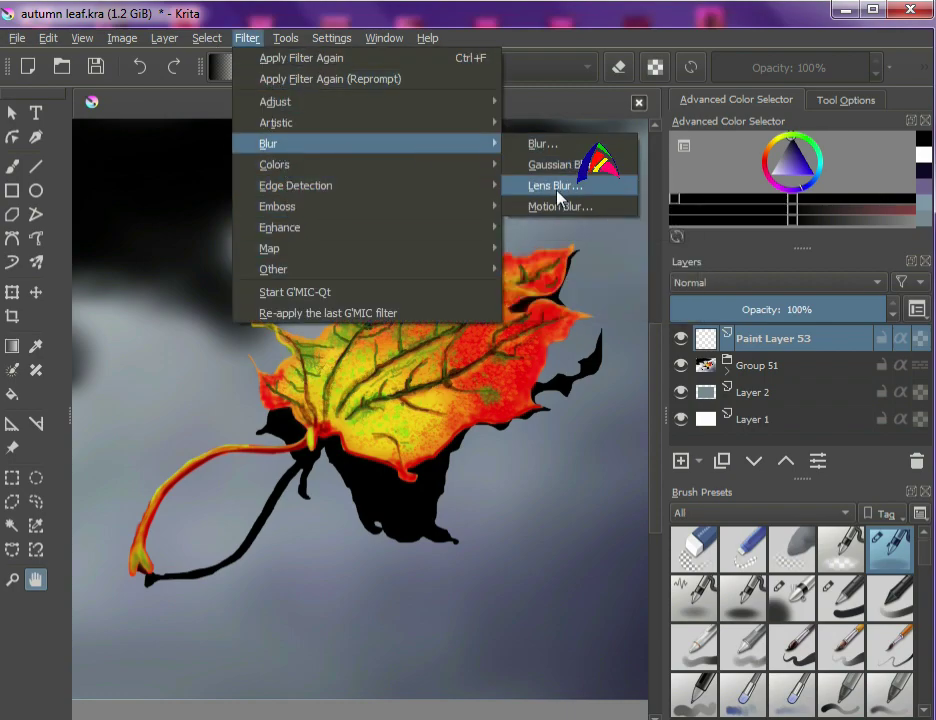
pyautogui.click(555, 185)
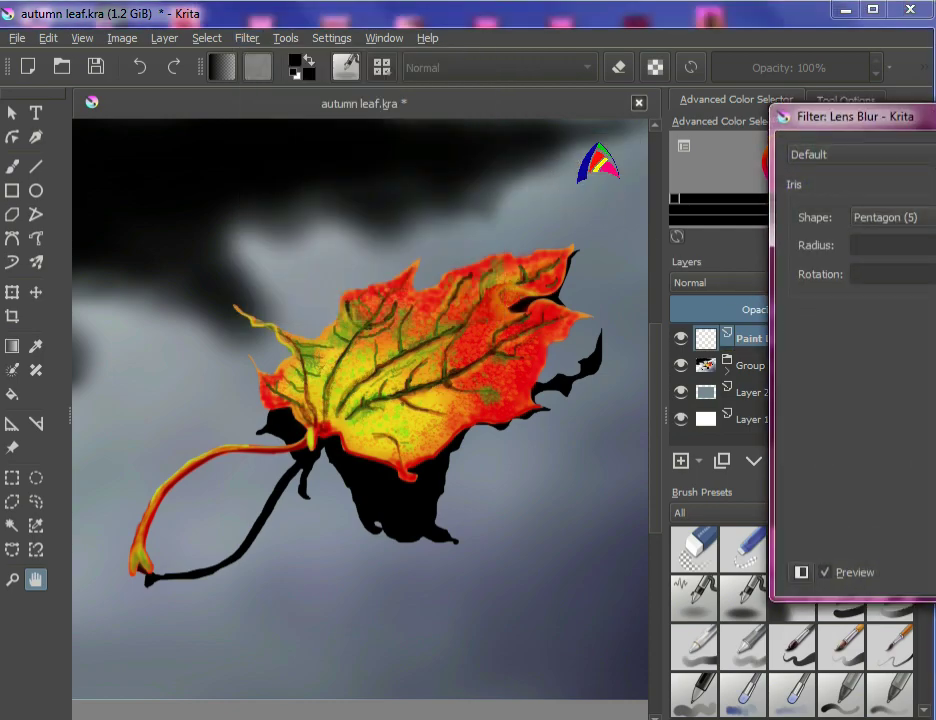
pyautogui.press('Escape')
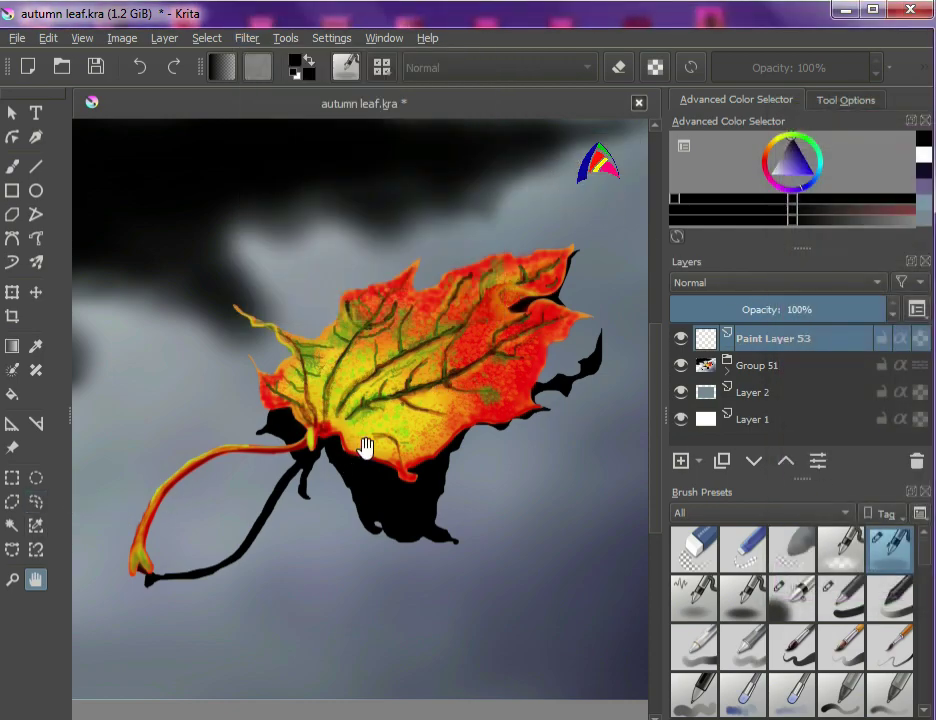
# Save the document and export the picture as a PNG image named autumn leaf
pyautogui.click(17, 38)
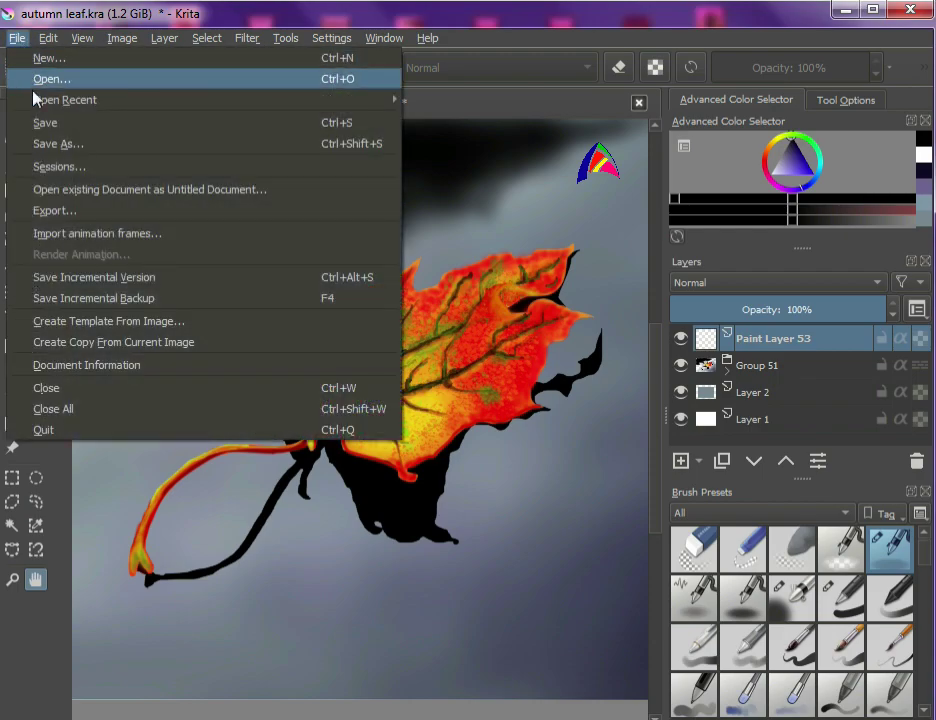
pyautogui.click(38, 121)
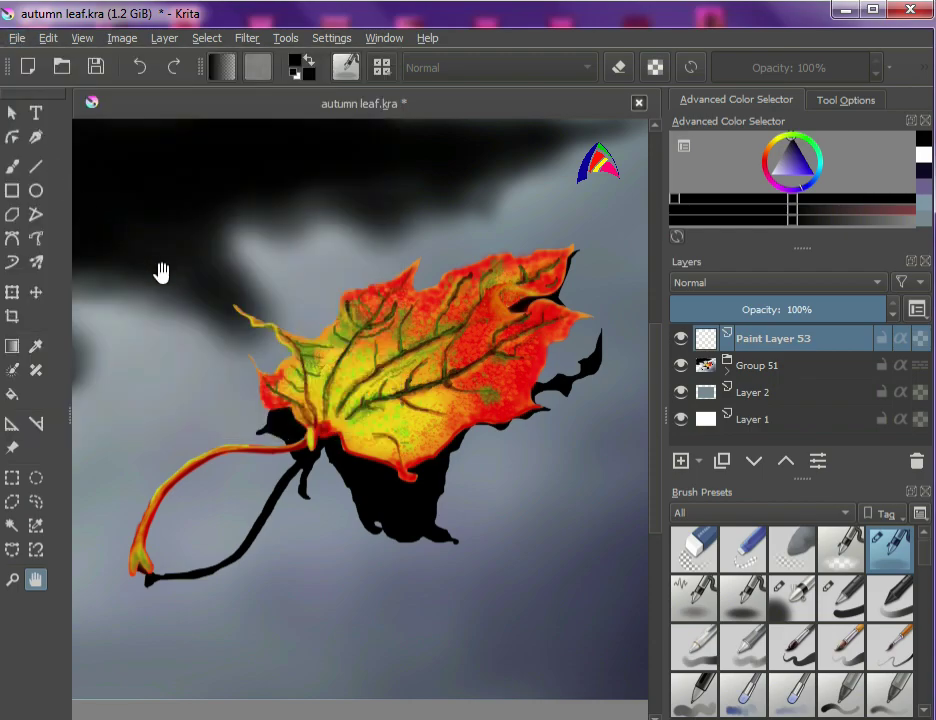
pyautogui.click(5, 36)
pyautogui.click(65, 211)
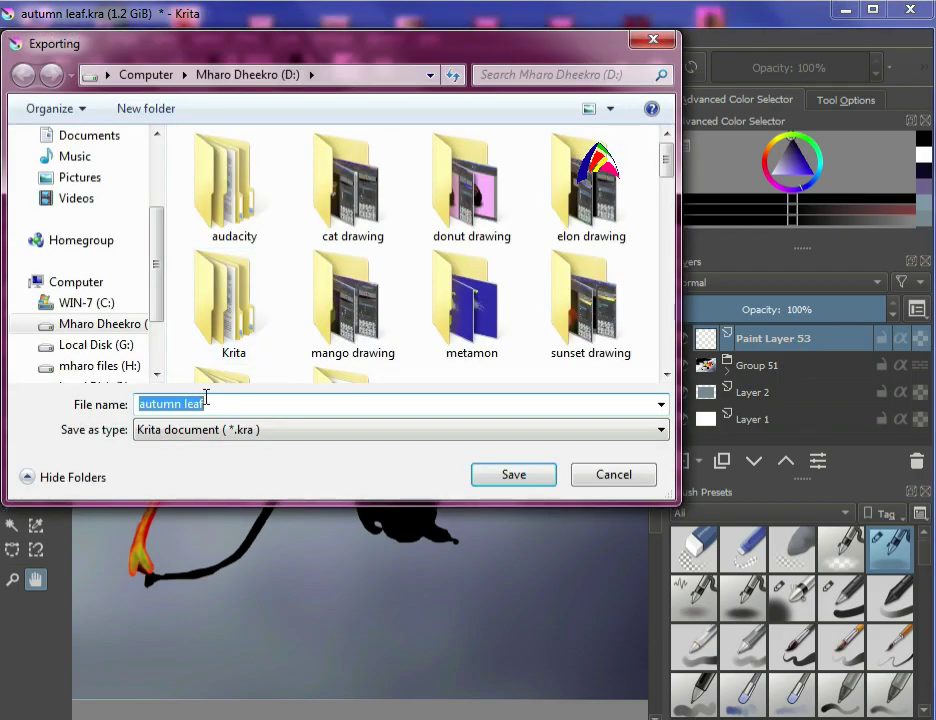
pyautogui.click(250, 429)
pyautogui.click(192, 213)
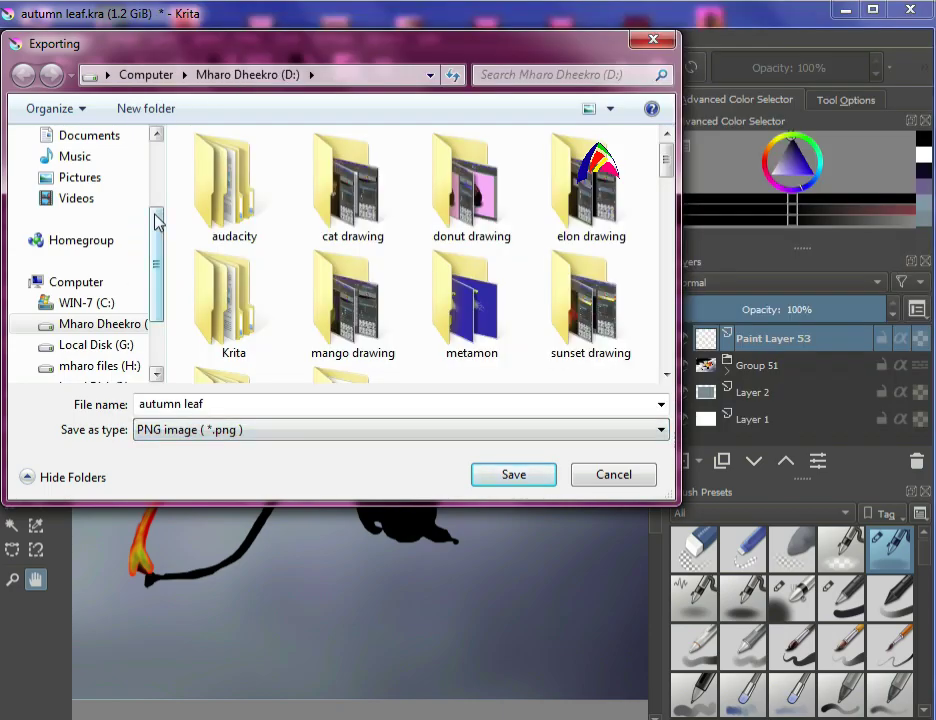
pyautogui.click(491, 484)
pyautogui.click(910, 642)
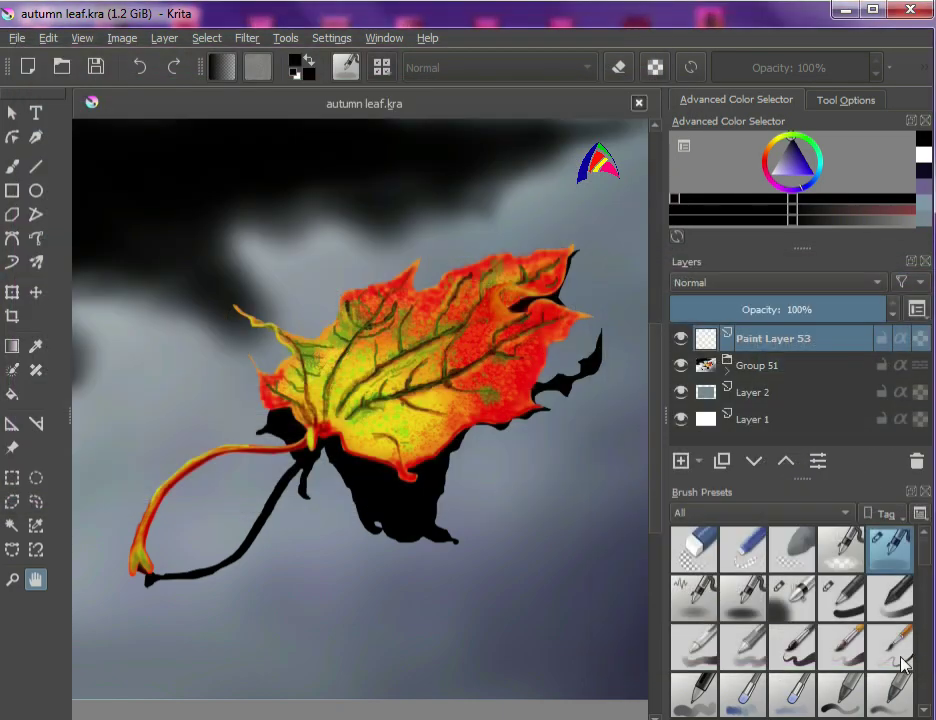
# Close the Krita document and open the exported autumn leaf PNG image
pyautogui.click(381, 39)
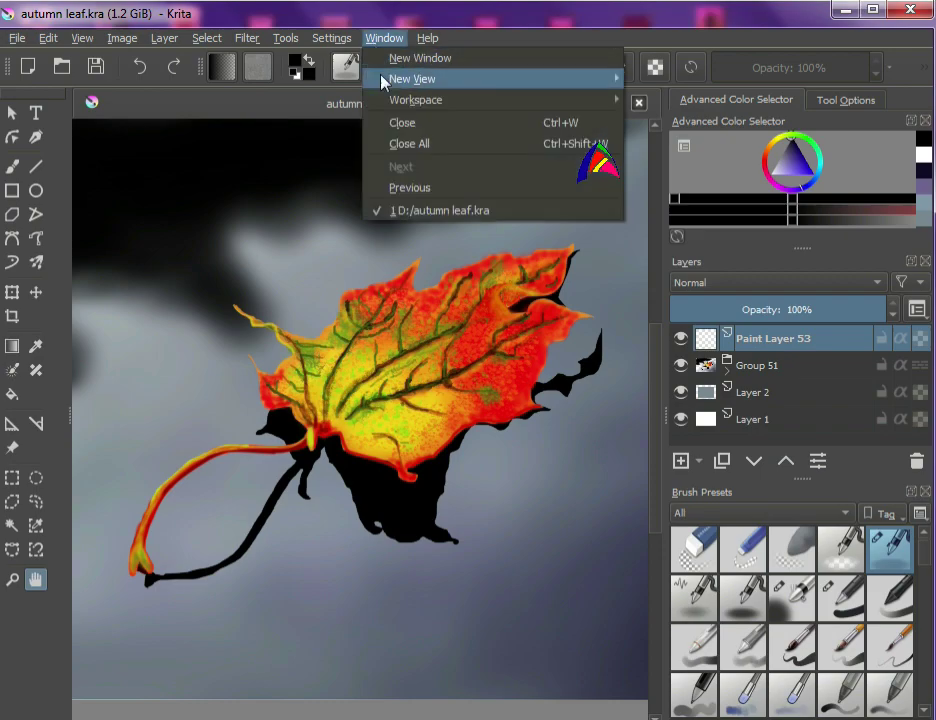
pyautogui.click(392, 119)
pyautogui.click(167, 285)
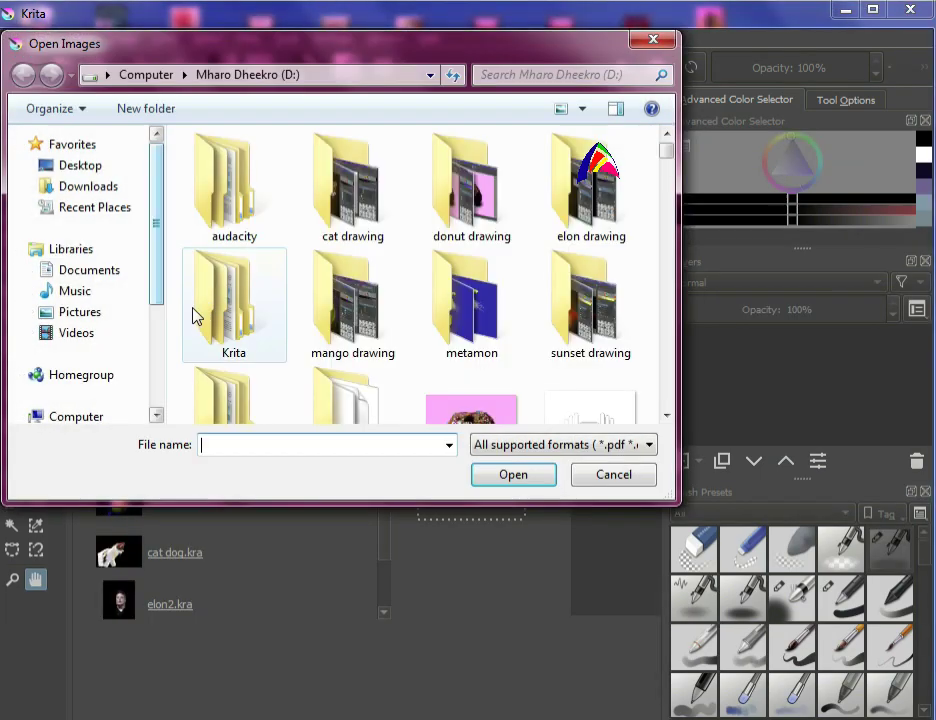
pyautogui.scroll(-5, 560, 351)
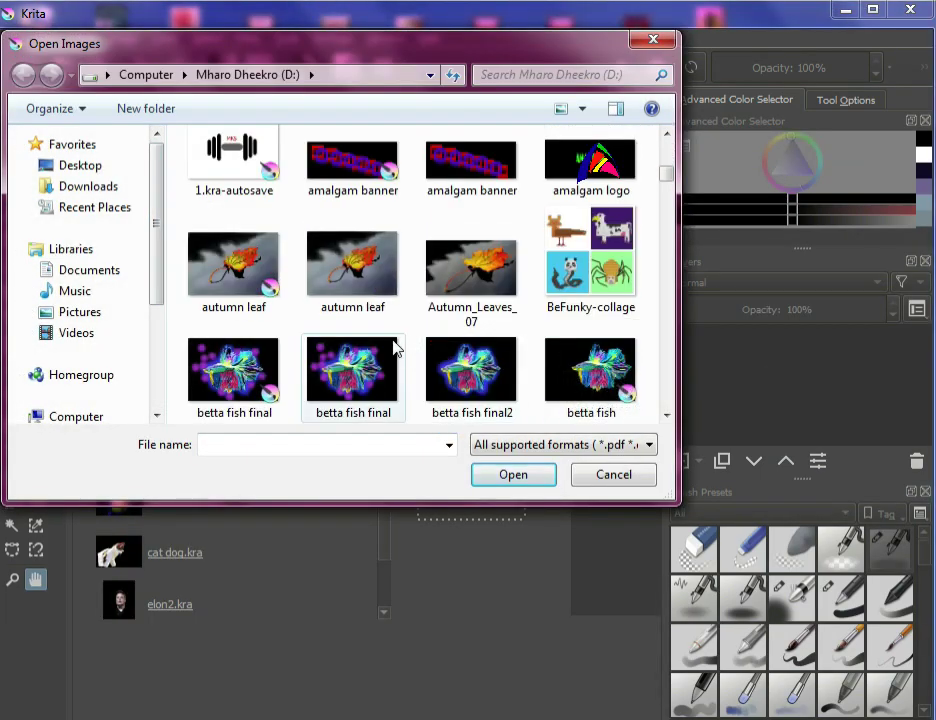
pyautogui.click(357, 271)
pyautogui.click(500, 476)
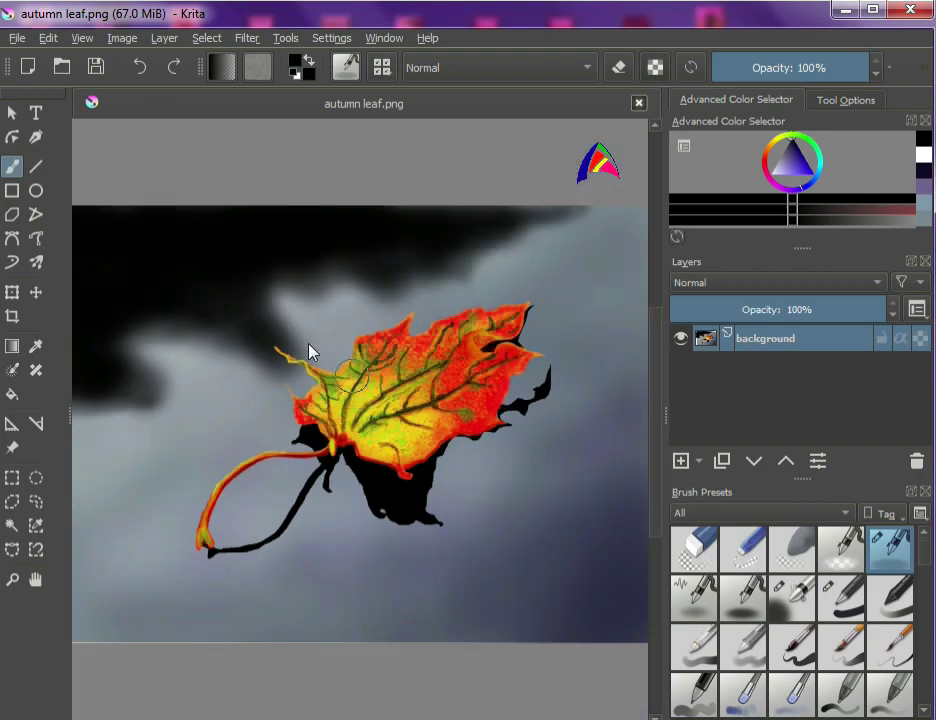
# Outline the leaf's upper edge with a freehand selection and start editing it as a selection mask
pyautogui.click(35, 501)
pyautogui.scroll(1, 284, 378)
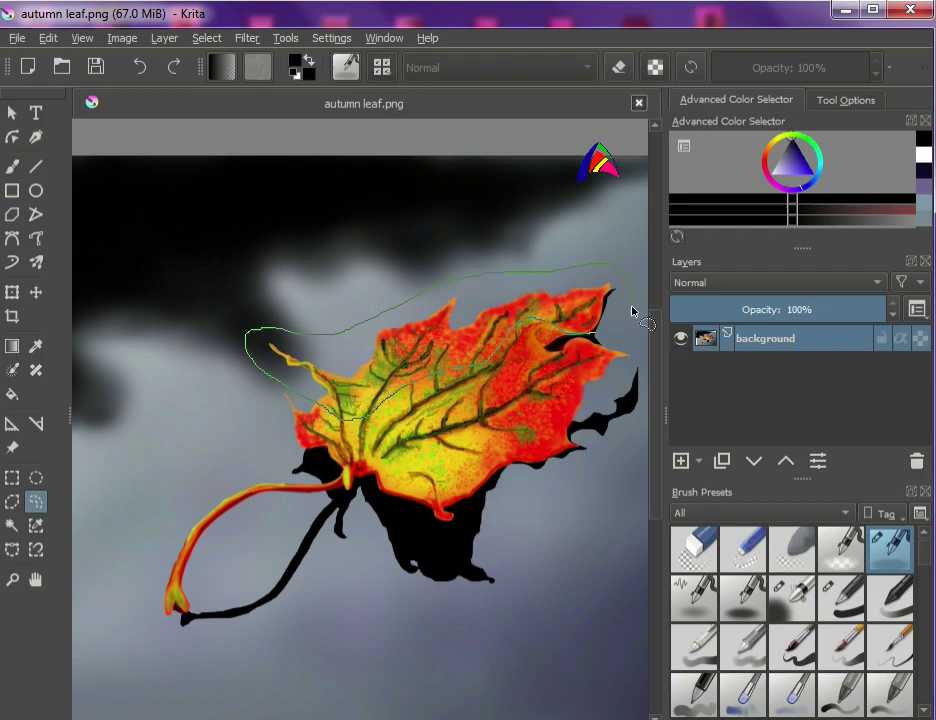
pyautogui.moveTo(596, 338); pyautogui.dragTo(598, 340)
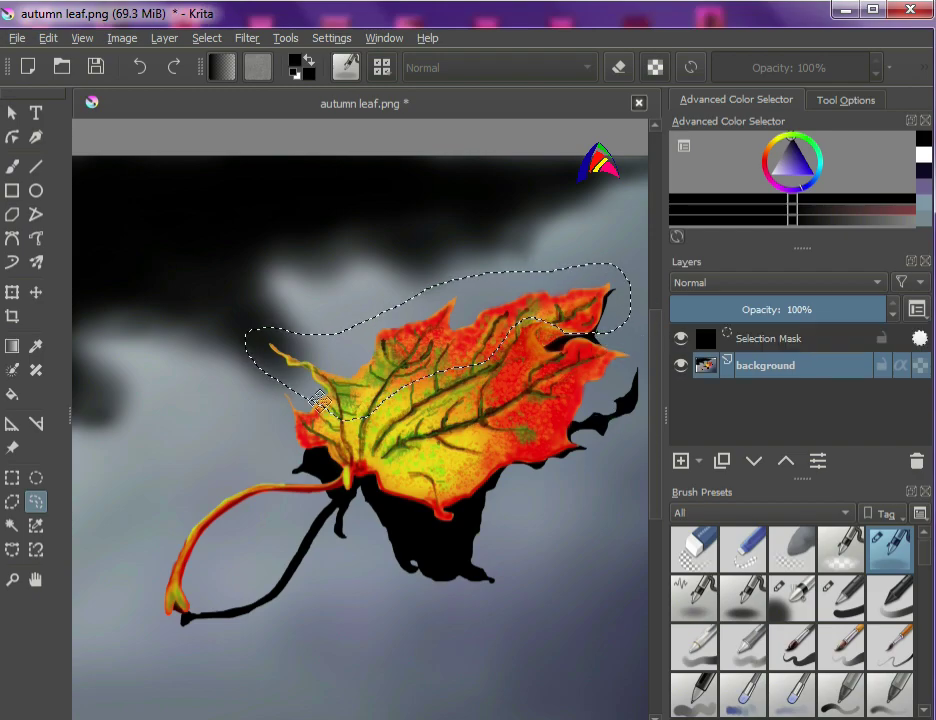
pyautogui.rightClick(391, 386)
pyautogui.click(440, 495)
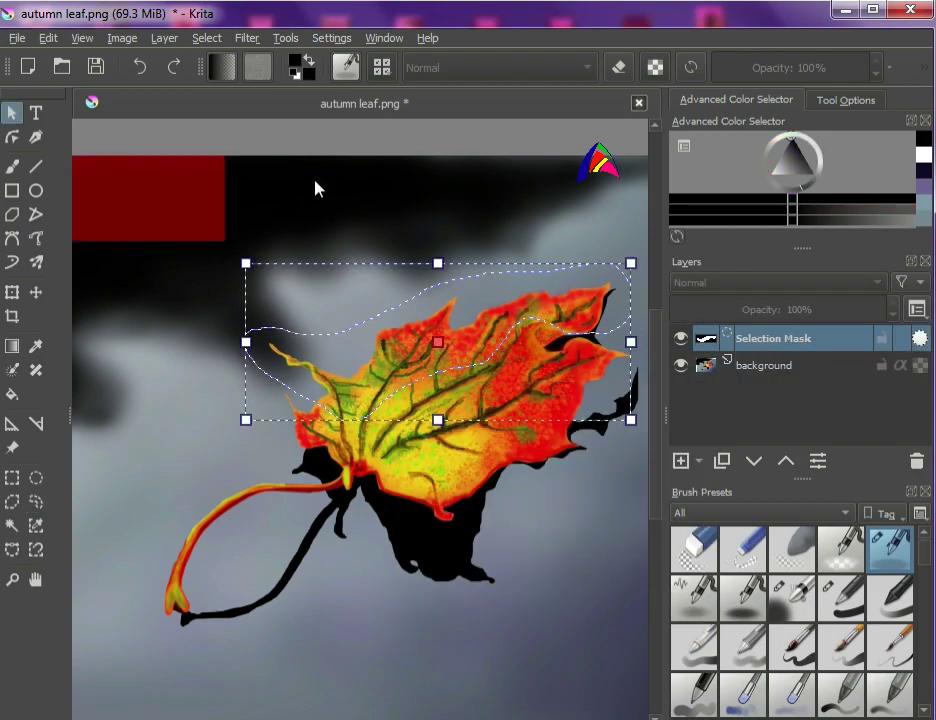
# Apply a lens blur with a Pentagon (5) iris to the selection mask
pyautogui.click(245, 40)
pyautogui.moveTo(351, 150)
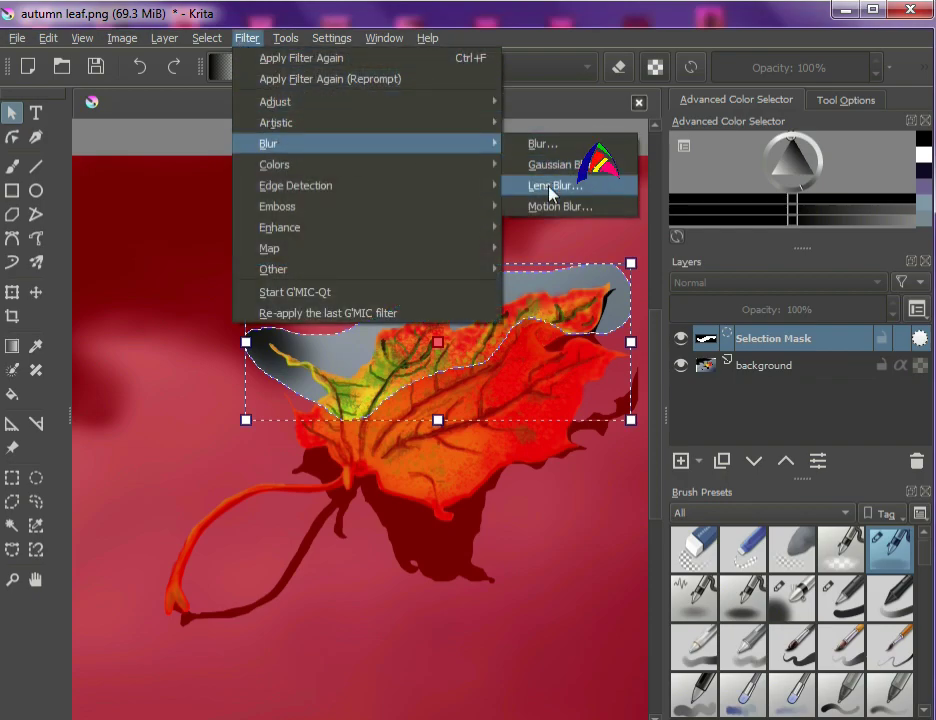
pyautogui.click(550, 186)
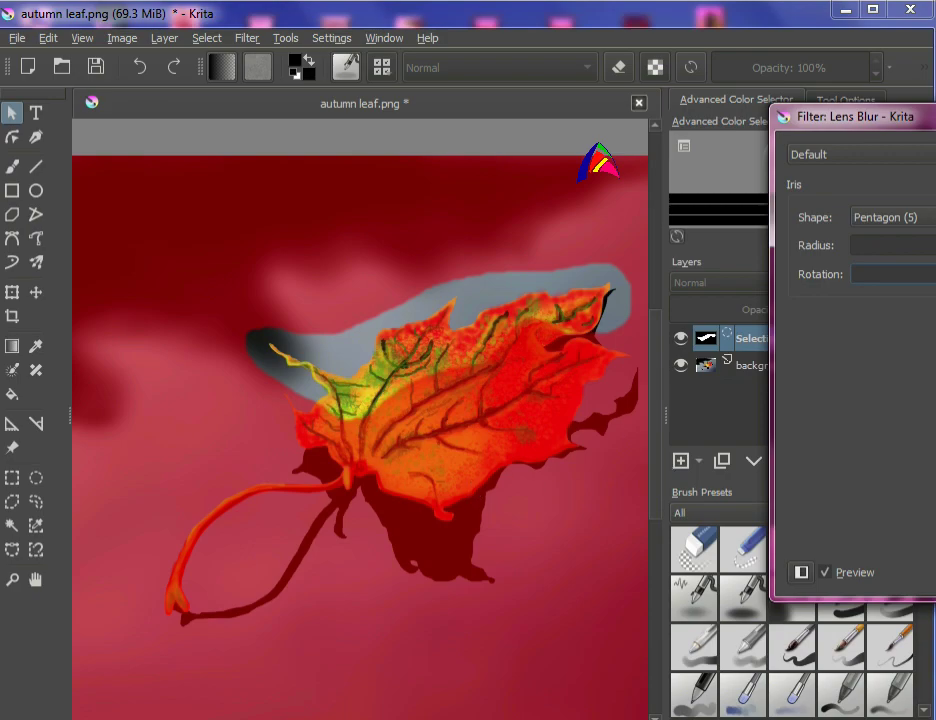
pyautogui.press('Escape')
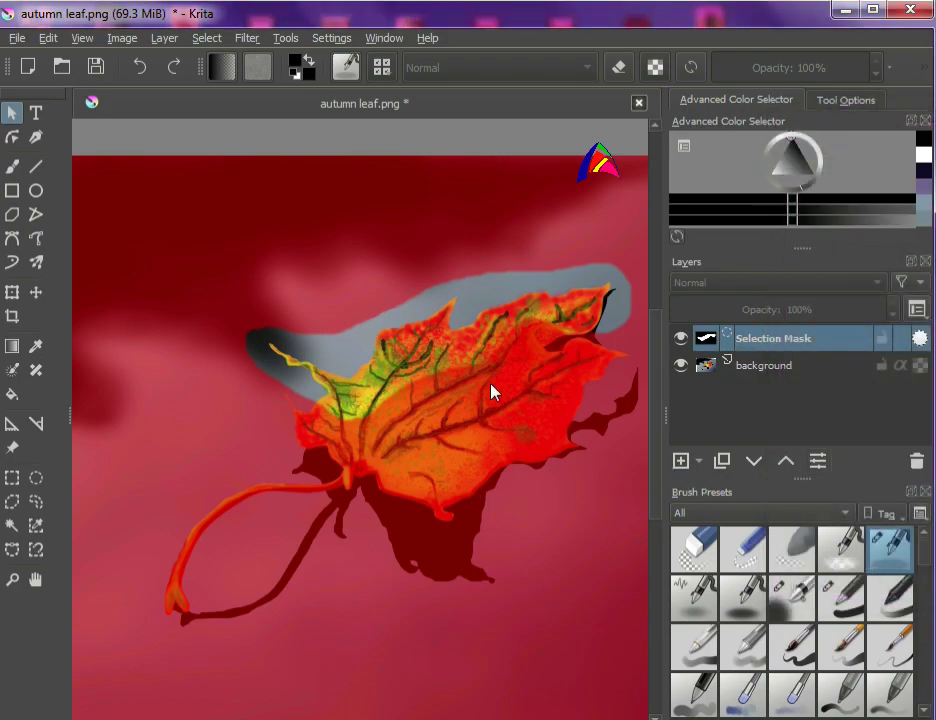
# Apply the lens blur to the selection mask a second time and check the leaf's edge up close
pyautogui.click(246, 38)
pyautogui.moveTo(272, 142)
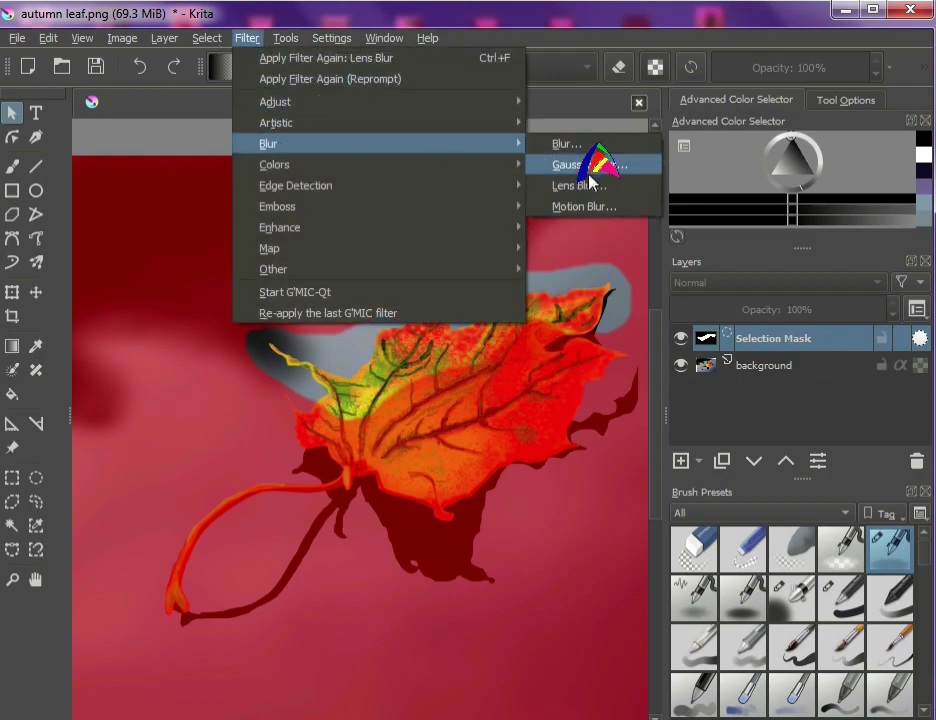
pyautogui.click(630, 186)
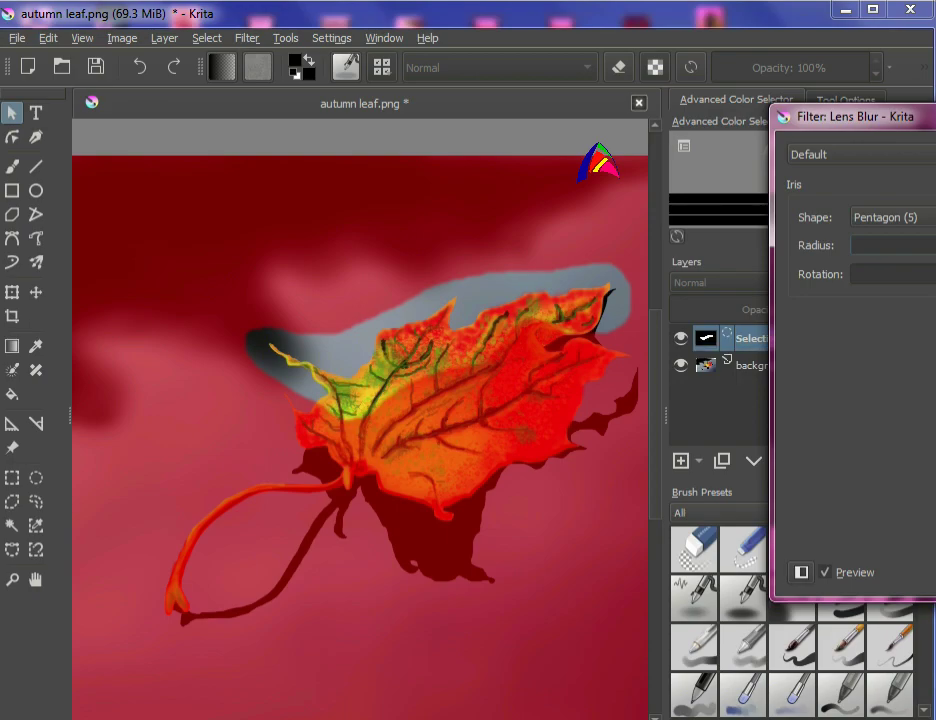
pyautogui.press('Return')
pyautogui.scroll(3, 475, 372)
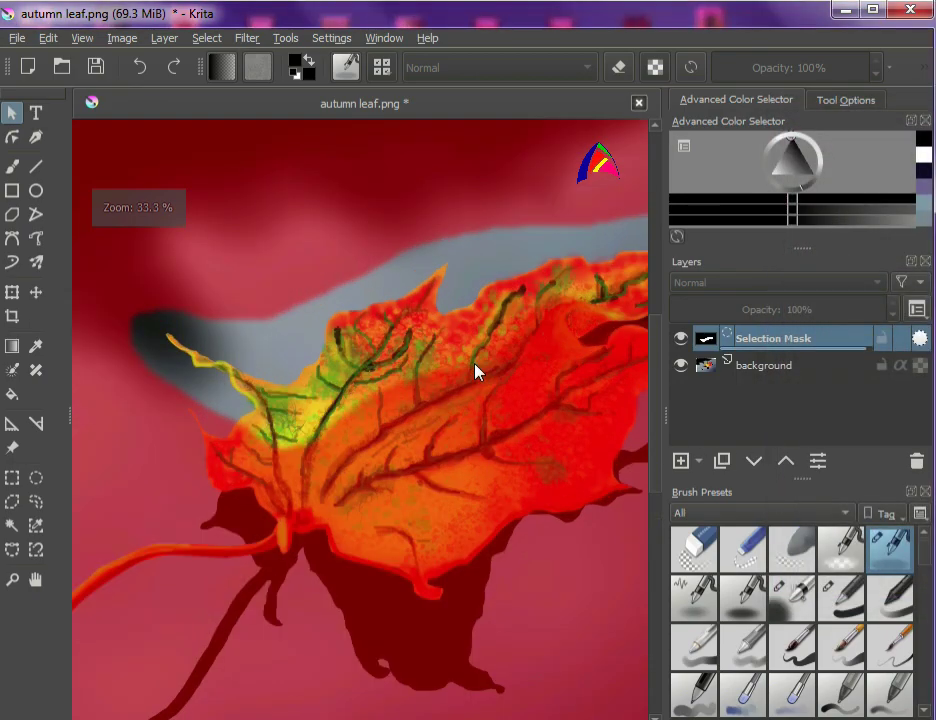
pyautogui.scroll(-2, 476, 371)
pyautogui.scroll(-2, 476, 371)
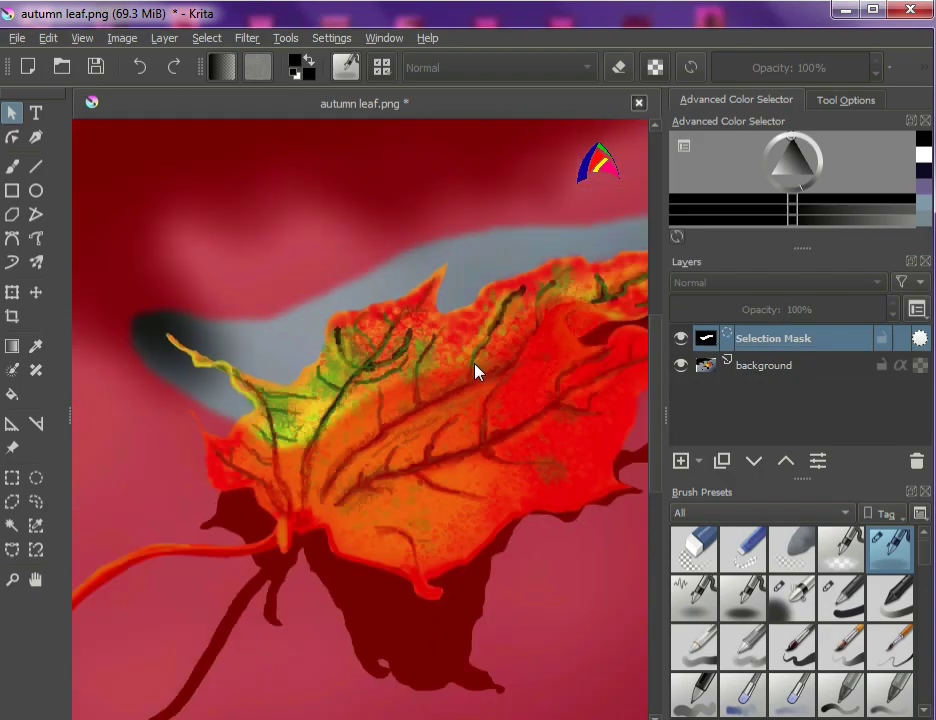
pyautogui.scroll(1, 476, 371)
# Remove the selection from the leaf image
pyautogui.click(37, 502)
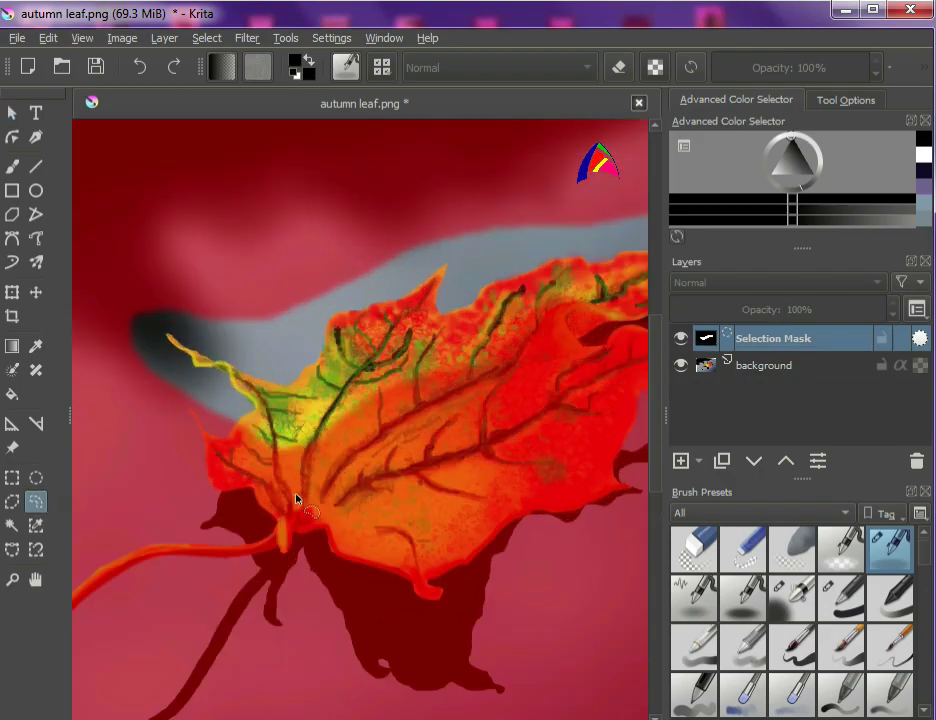
pyautogui.hotkey('ctrl', 'shift', 'a')
pyautogui.scroll(-1, 540, 505)
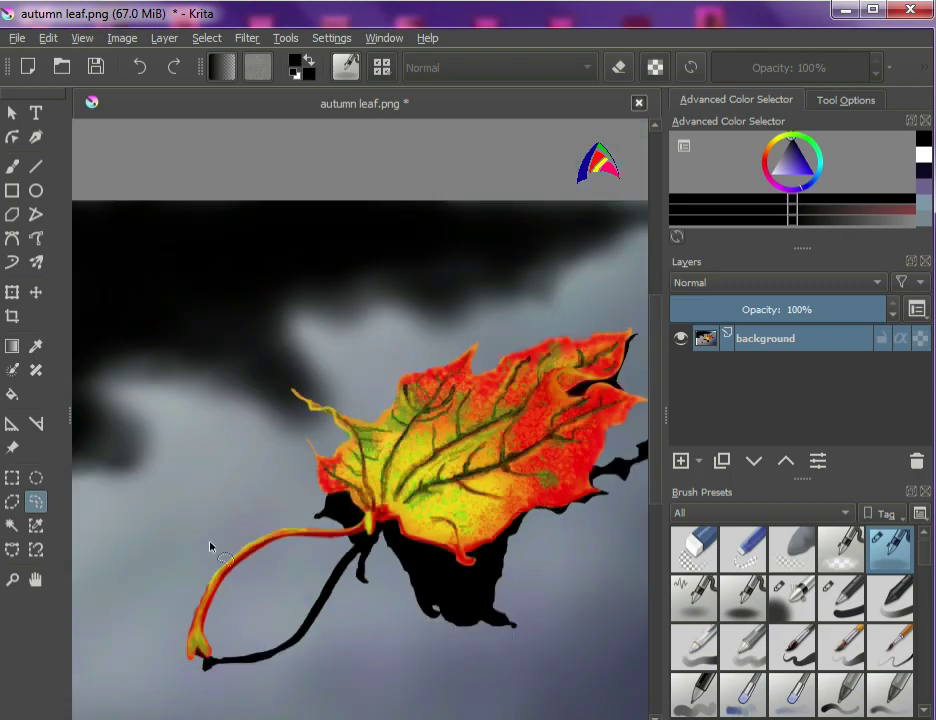
# Draw a new freehand selection around the upper edge of the leaf, from its left tip to its right tip
pyautogui.click(36, 579)
pyautogui.moveTo(379, 460); pyautogui.dragTo(361, 459)
pyautogui.scroll(1, 405, 430)
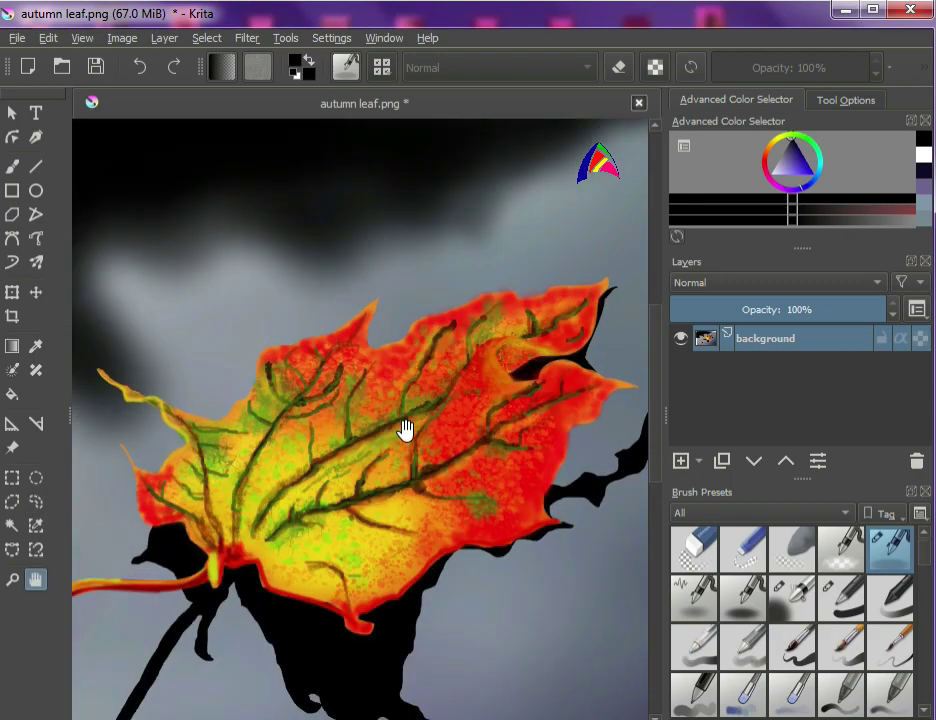
pyautogui.moveTo(451, 434); pyautogui.dragTo(433, 405)
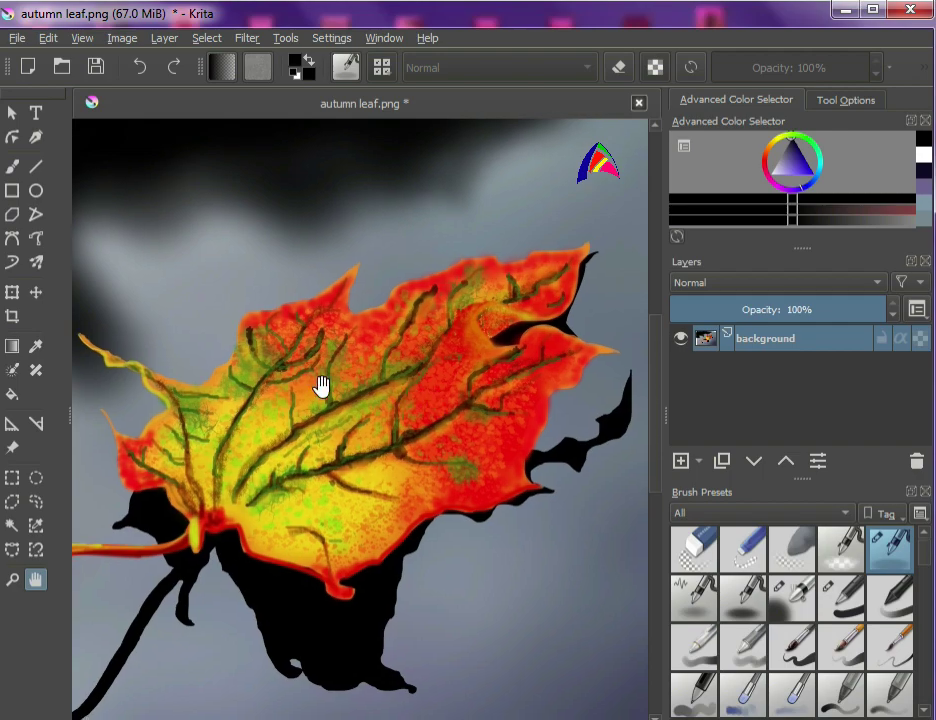
pyautogui.scroll(-1, 320, 384)
pyautogui.click(36, 501)
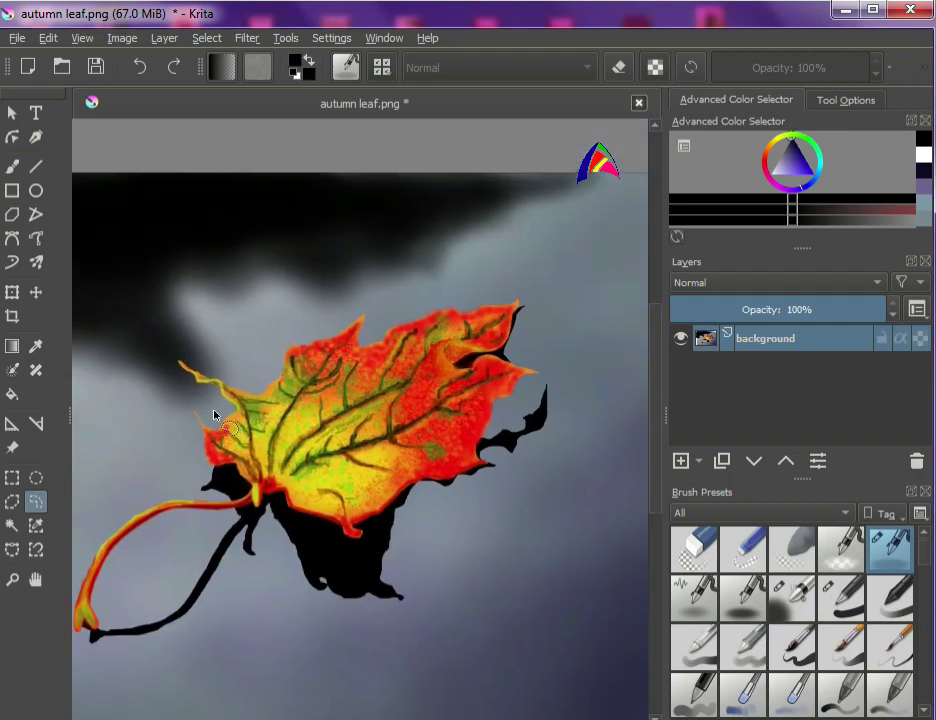
pyautogui.moveTo(195, 406); pyautogui.dragTo(306, 413)
pyautogui.moveTo(433, 340)
pyautogui.mouseDown()
pyautogui.moveTo(500, 346)
pyautogui.moveTo(522, 300)
pyautogui.moveTo(348, 303)
pyautogui.moveTo(228, 348)
pyautogui.moveTo(168, 353)
pyautogui.moveTo(200, 408)
pyautogui.mouseUp()
# Open the new upper-edge selection for editing as a mask and apply a lens blur with a Pentagon (5) iris to it
pyautogui.rightClick(293, 378)
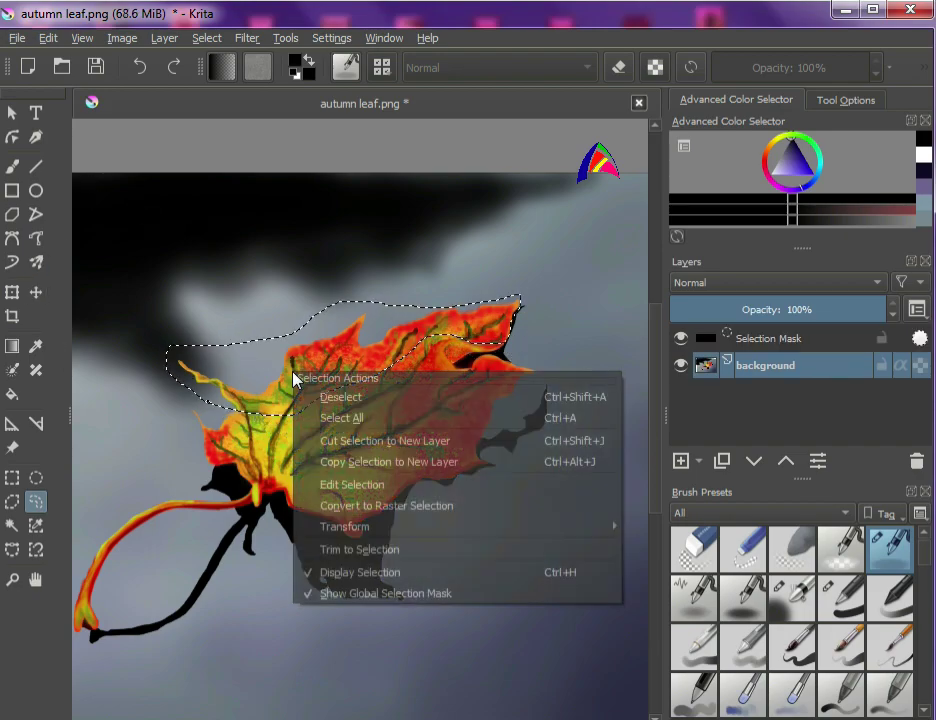
pyautogui.click(351, 484)
pyautogui.click(247, 38)
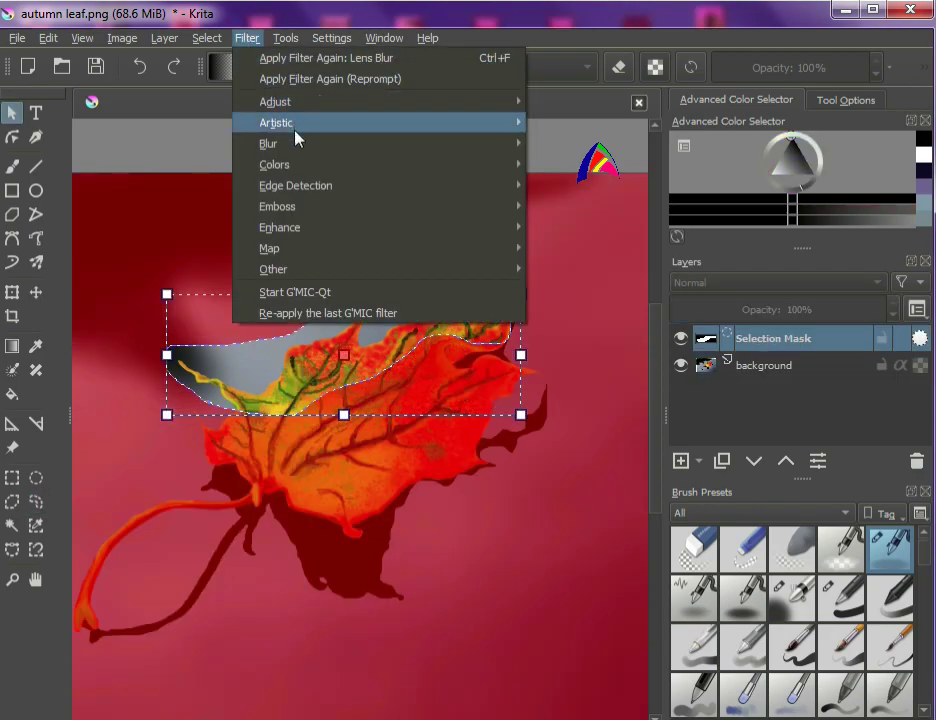
pyautogui.moveTo(268, 143)
pyautogui.click(576, 190)
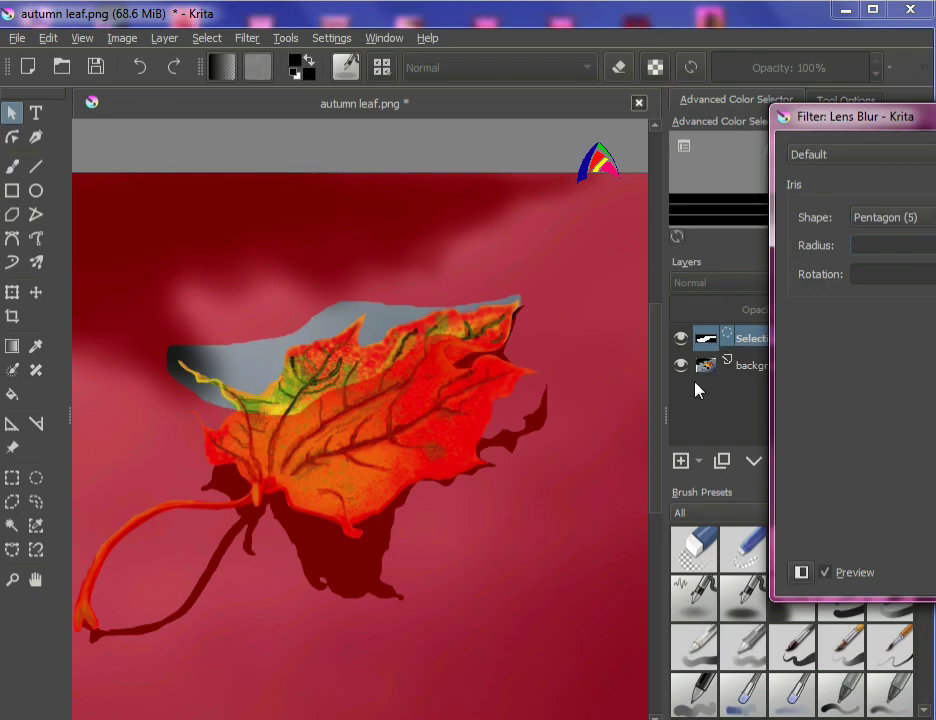
pyautogui.scroll(4, 383, 375)
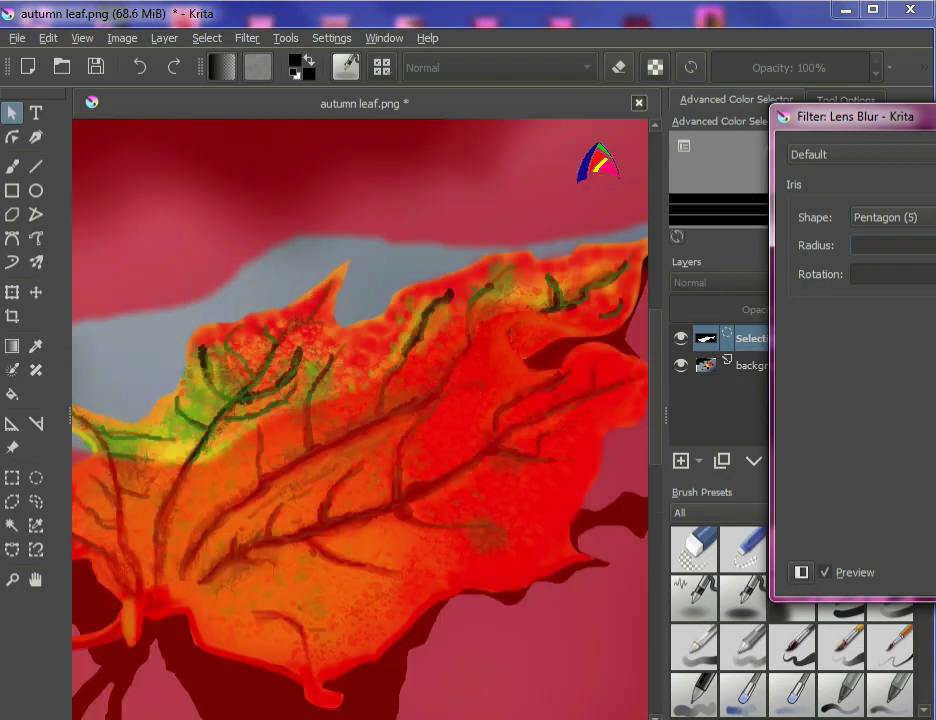
pyautogui.click(893, 274)
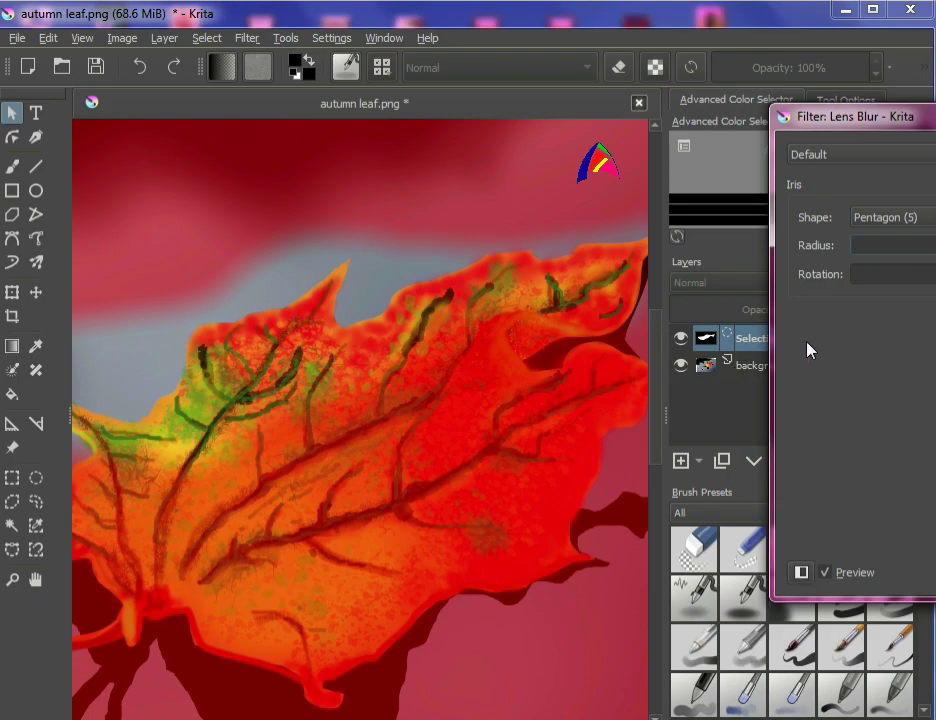
pyautogui.click(934, 573)
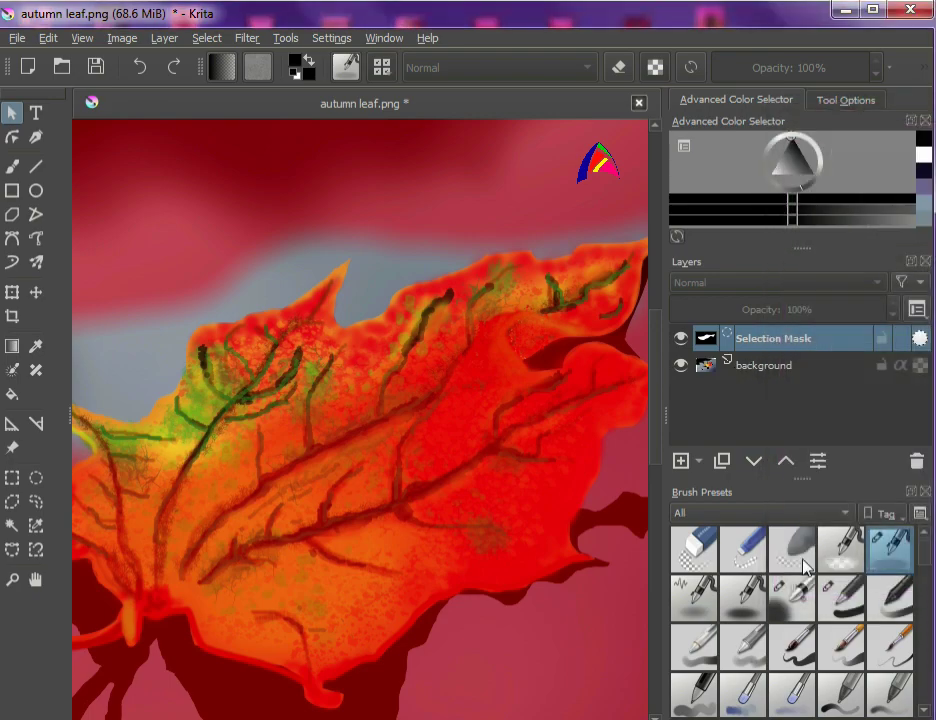
# Remove the selection from the exported leaf image and review the whole leaf painting in autumn leaf.kra
pyautogui.click(37, 502)
pyautogui.click(428, 504)
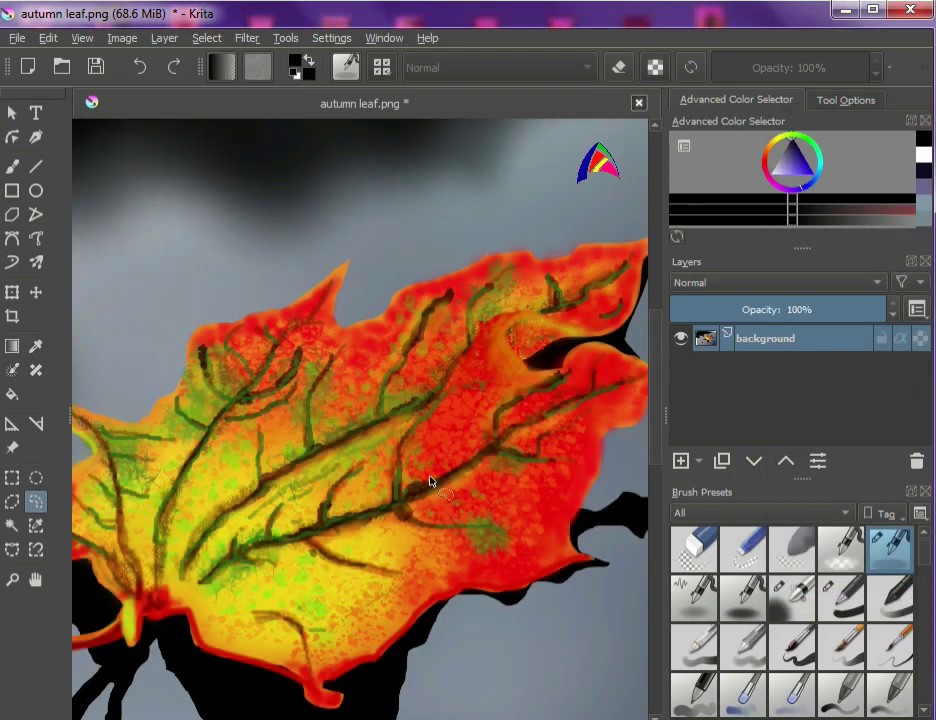
pyautogui.scroll(-2, 431, 479)
pyautogui.scroll(3, 430, 481)
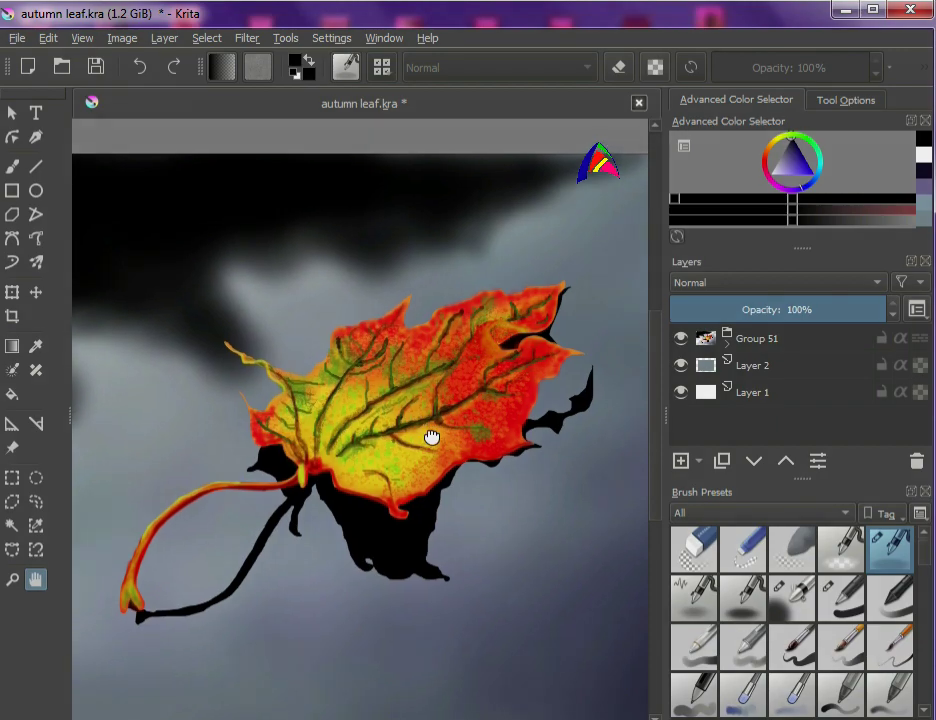
pyautogui.moveTo(428, 435); pyautogui.dragTo(443, 390)
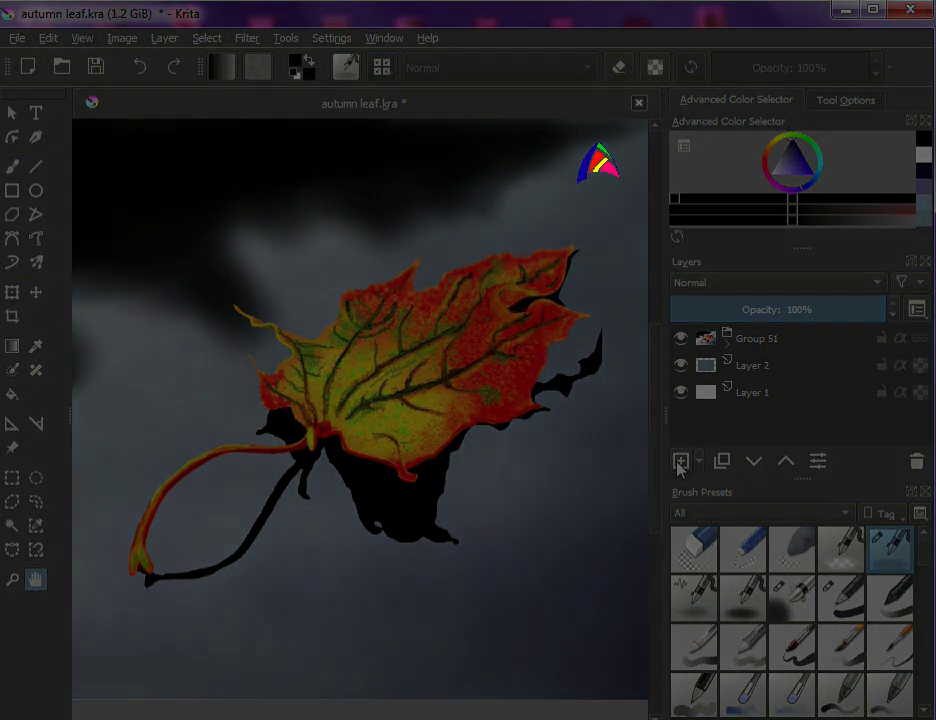